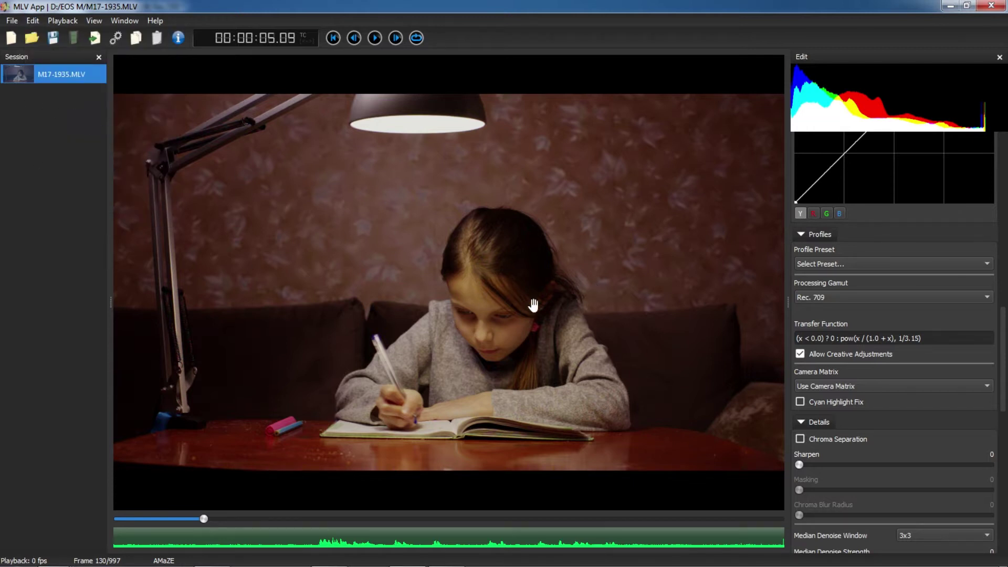
# Try a warmer white balance of about 7086 K for the clip and reset the temperature to its default
pyautogui.scroll(5, 901, 394)
pyautogui.scroll(5, 902, 392)
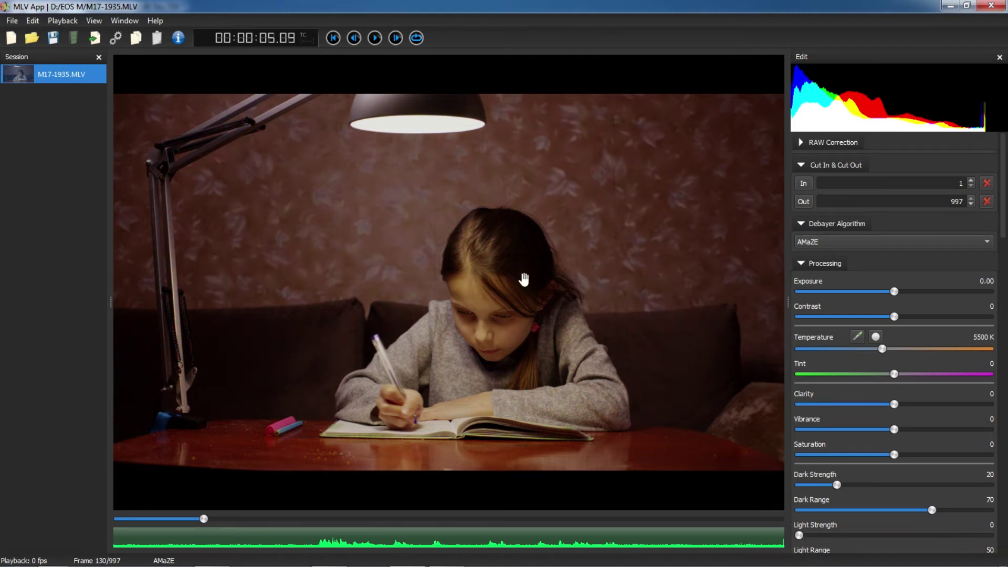
pyautogui.scroll(-5, 837, 341)
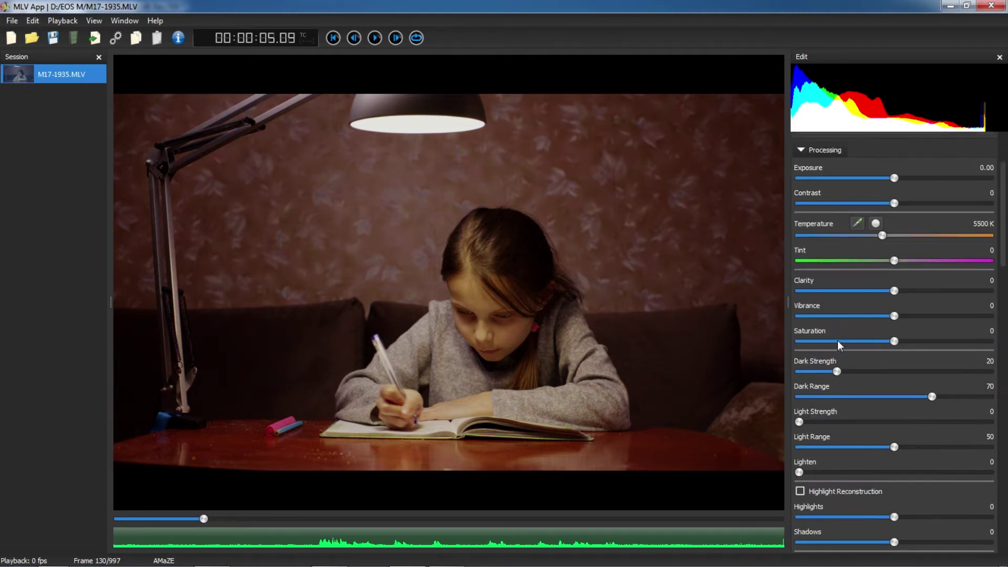
pyautogui.scroll(4, 839, 345)
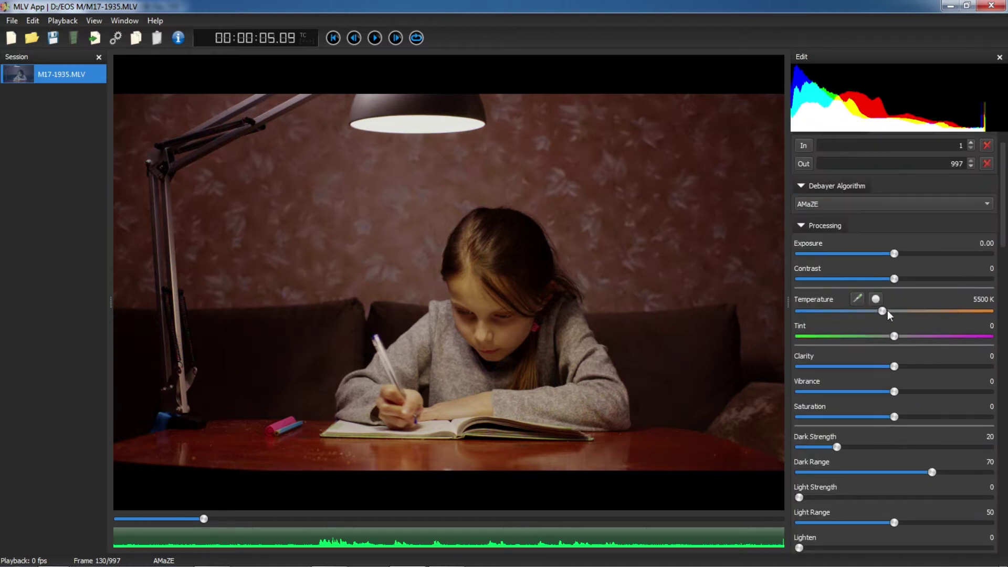
pyautogui.moveTo(883, 313); pyautogui.dragTo(921, 311)
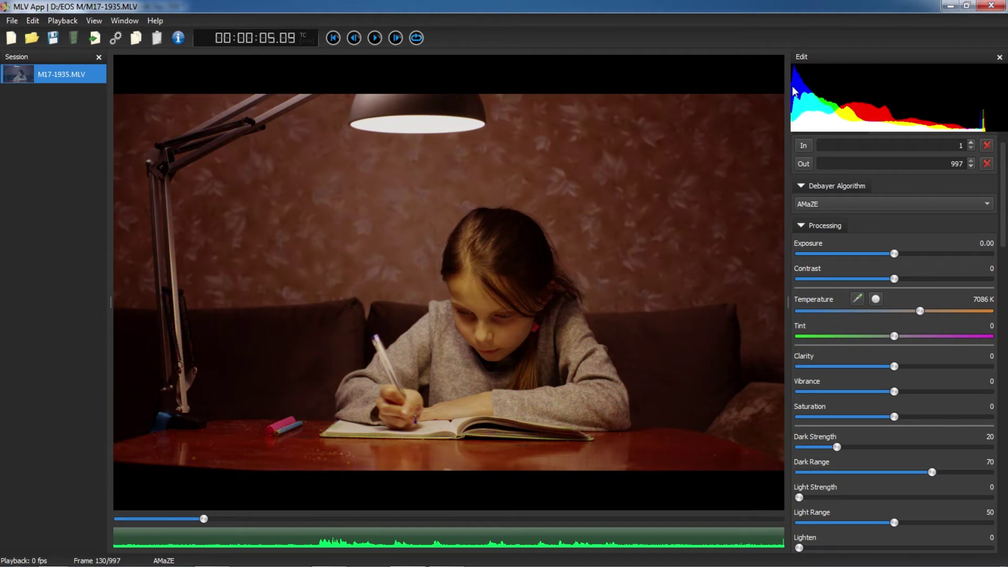
pyautogui.doubleClick(921, 312)
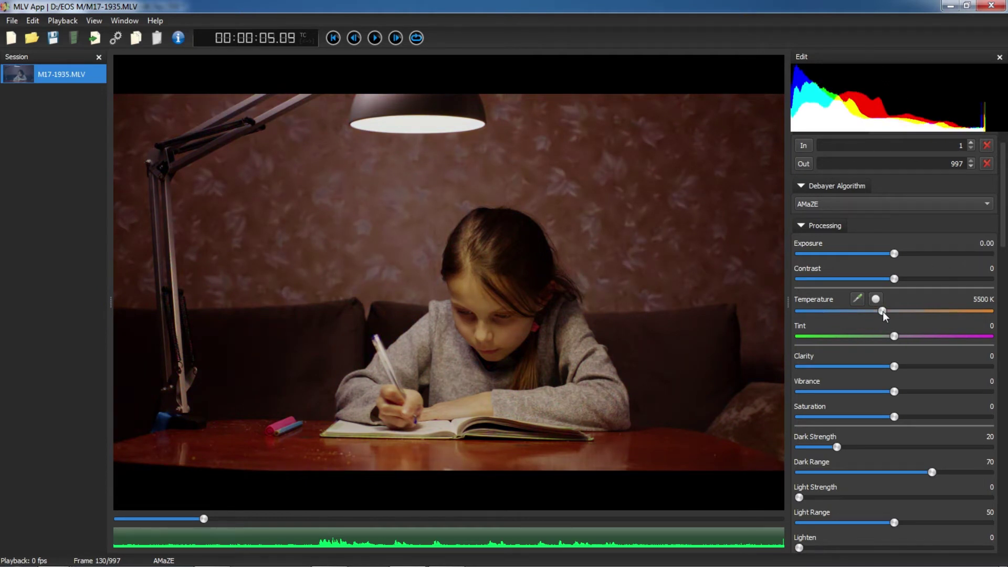
# Try a cooler temperature of 5000 K for the clip and reset it to 5500 K
pyautogui.moveTo(883, 313); pyautogui.dragTo(868, 317)
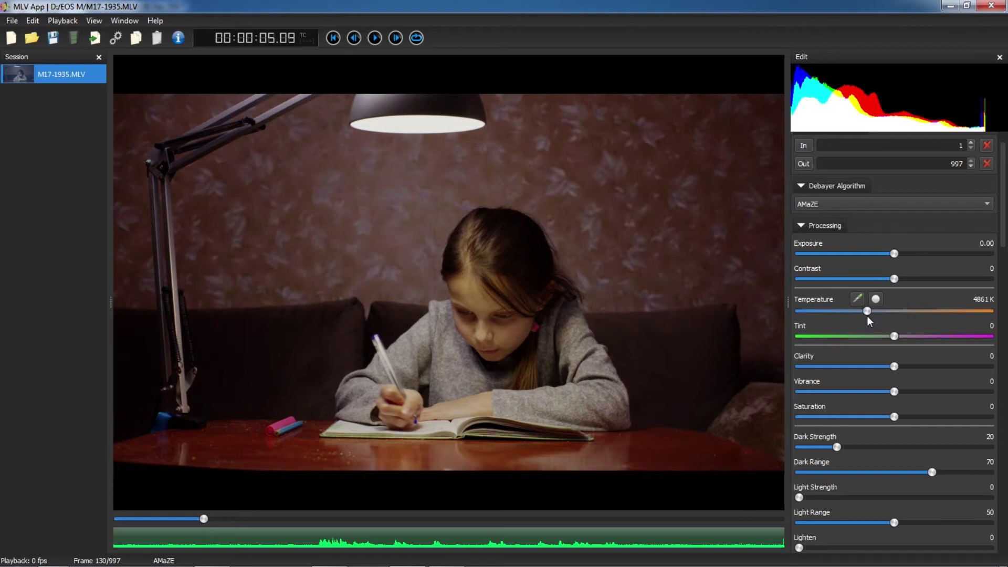
pyautogui.doubleClick(975, 300)
pyautogui.write('5000')
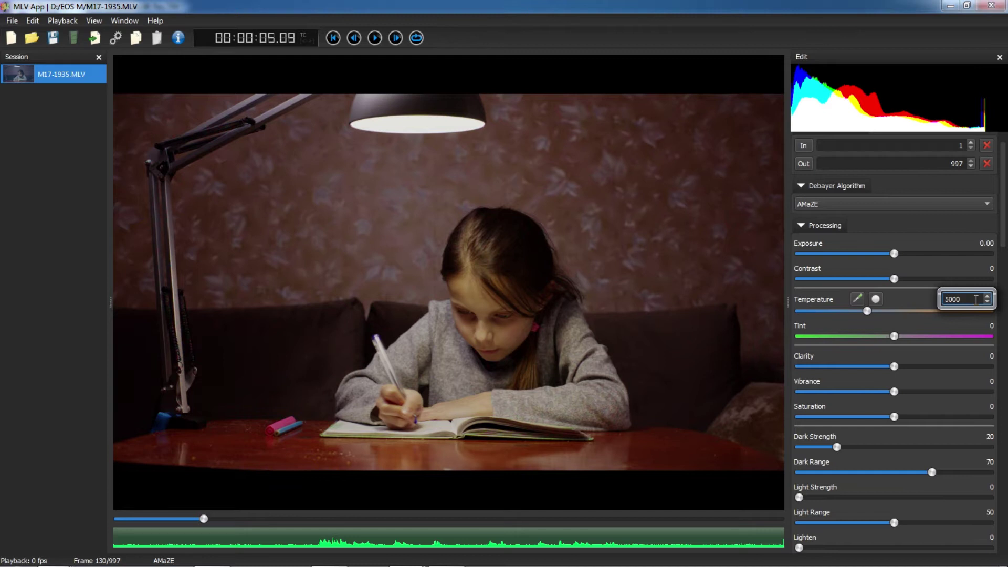
pyautogui.press('Return')
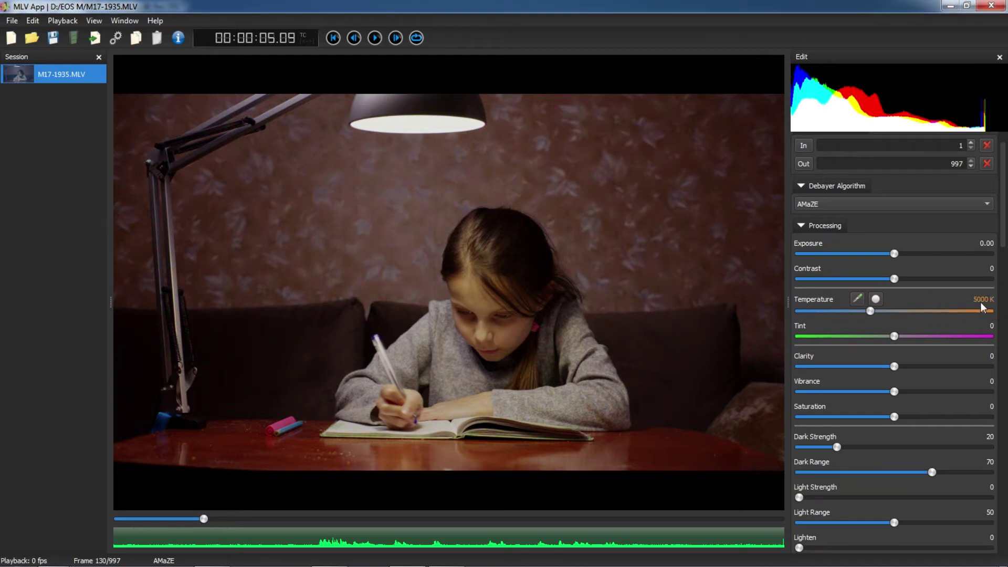
pyautogui.scroll(1, 872, 312)
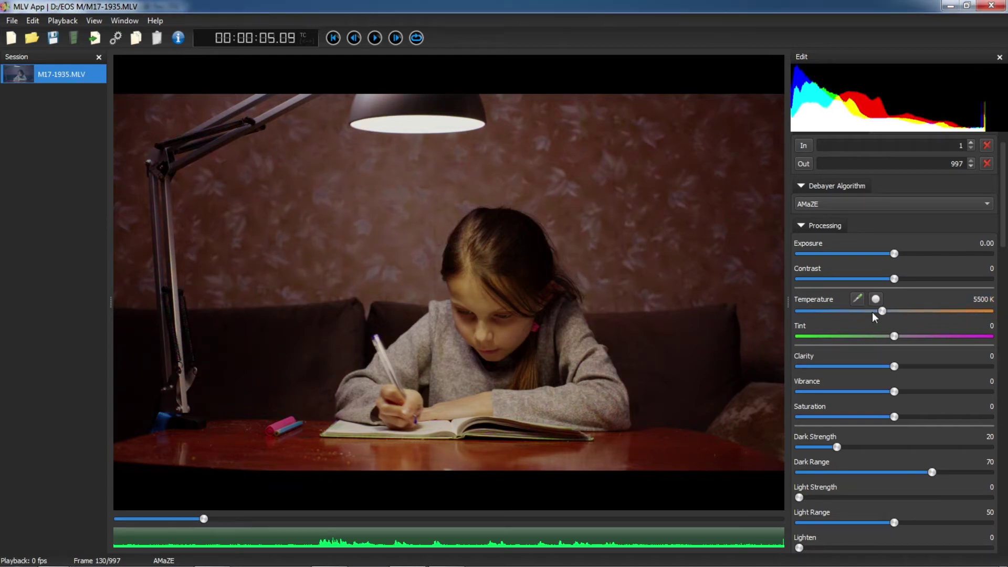
# Set the camera matrix to Uncolorscience Fix and enable Cyan Highlight Fix
pyautogui.scroll(-2, 836, 384)
pyautogui.scroll(-8, 836, 388)
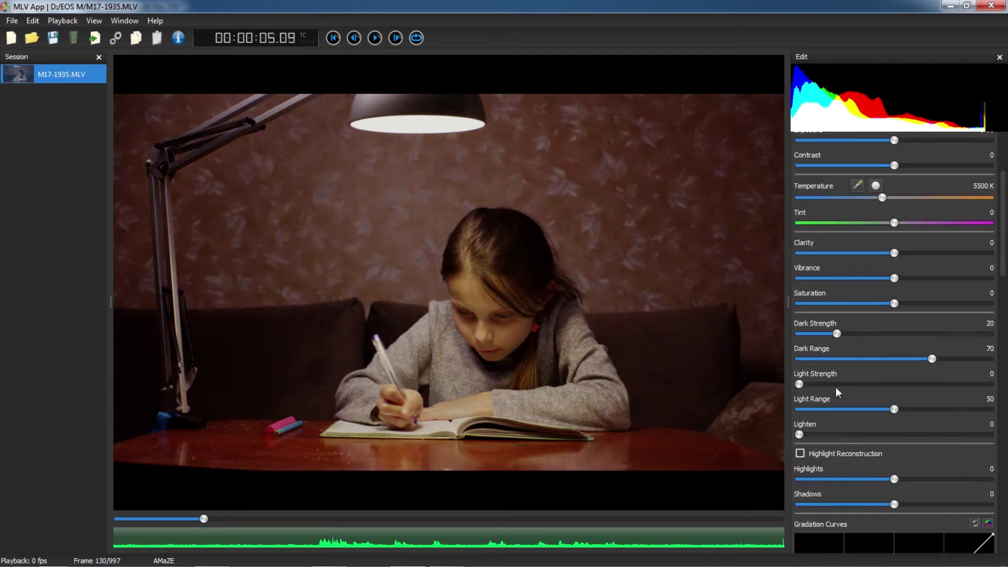
pyautogui.scroll(-7, 836, 389)
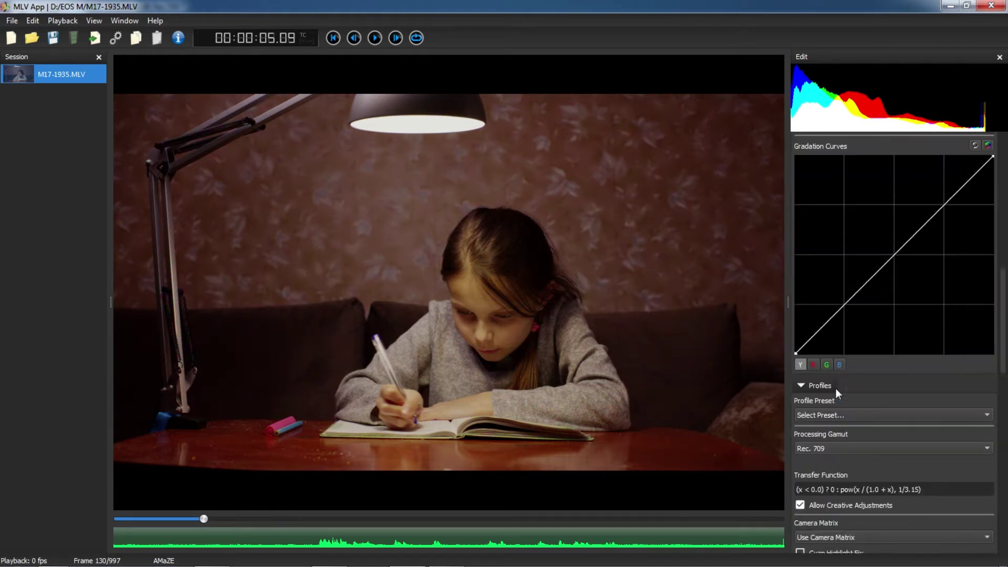
pyautogui.click(836, 389)
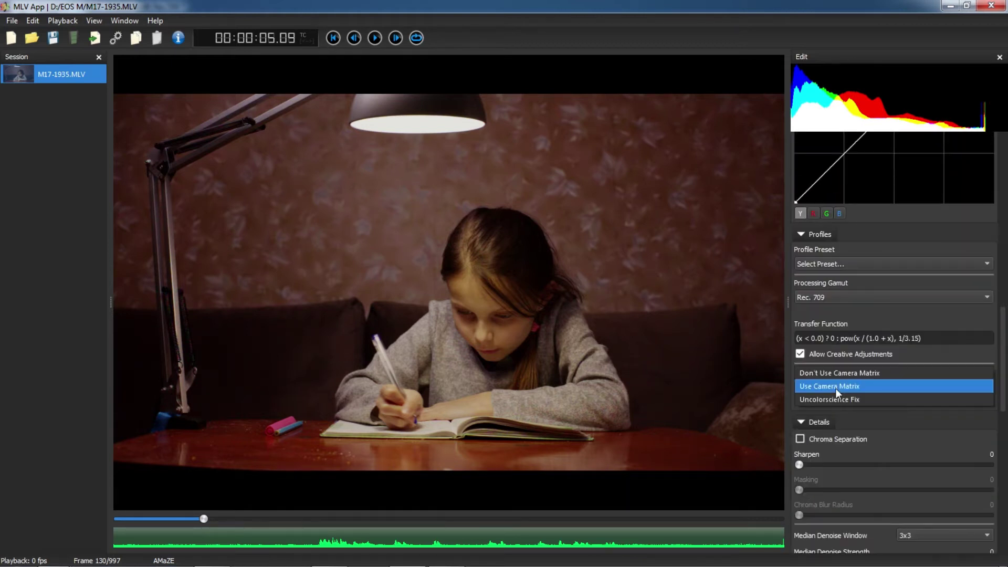
pyautogui.click(837, 400)
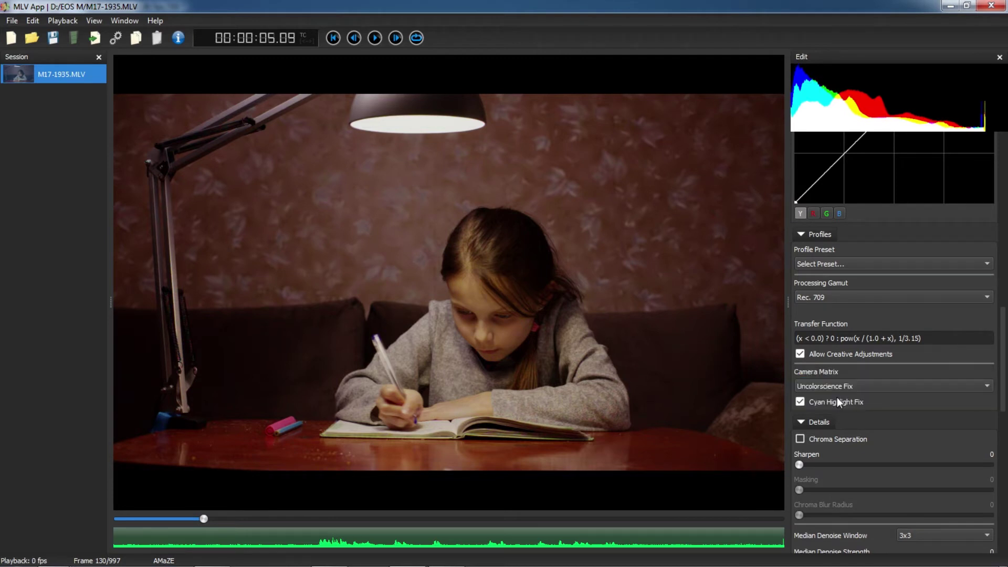
# Enable Chroma Separation in the clip's details and set Sharpen to 40
pyautogui.click(800, 439)
pyautogui.moveTo(798, 465); pyautogui.dragTo(876, 464)
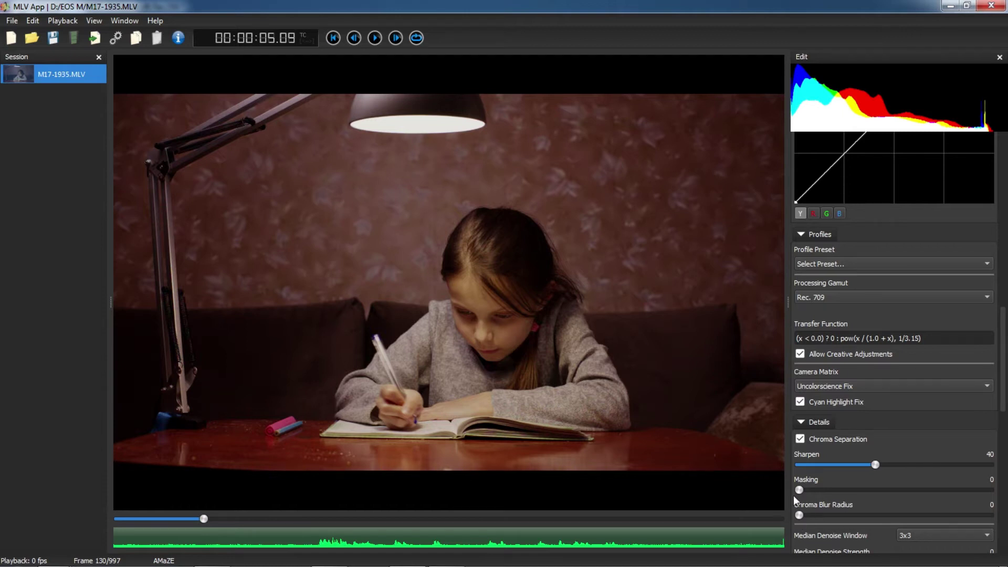
pyautogui.moveTo(802, 515)
pyautogui.mouseDown()
pyautogui.moveTo(993, 512)
pyautogui.moveTo(807, 504)
pyautogui.mouseUp()
# Apply the Alexa Log-C profile preset and change the processing gamut to Rec. 709
pyautogui.scroll(10, 907, 474)
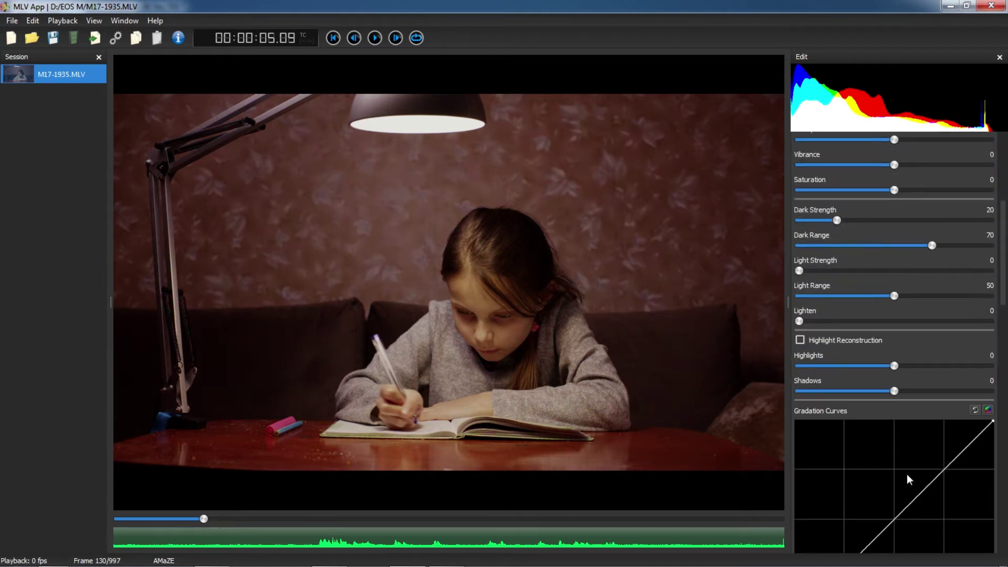
pyautogui.scroll(6, 906, 474)
pyautogui.scroll(-12, 906, 474)
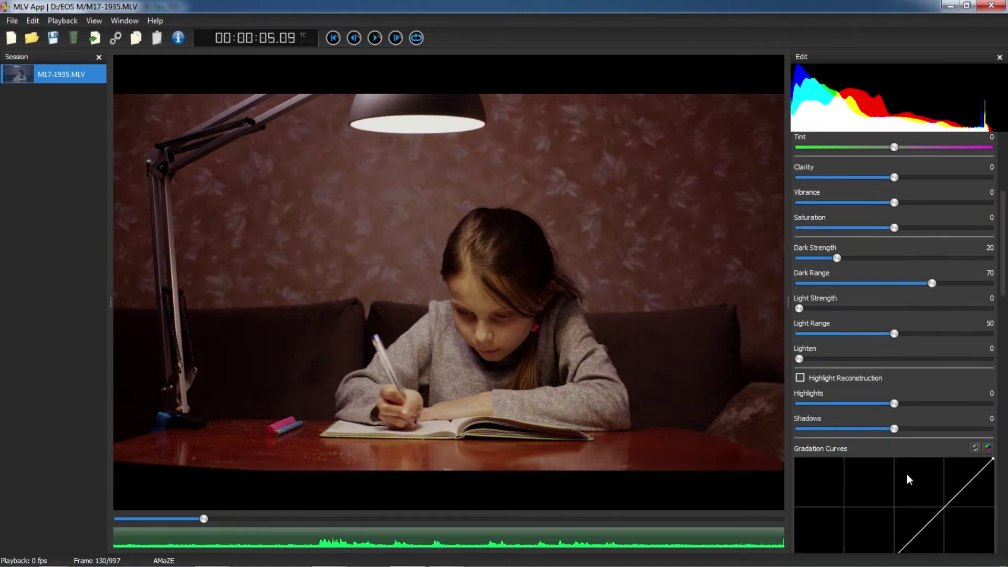
pyautogui.scroll(-2, 907, 480)
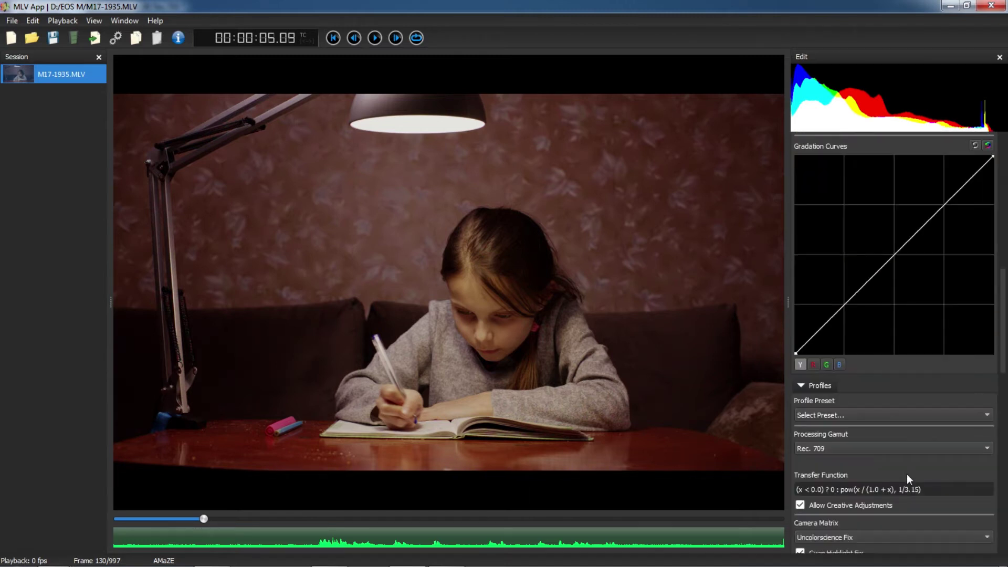
pyautogui.click(827, 416)
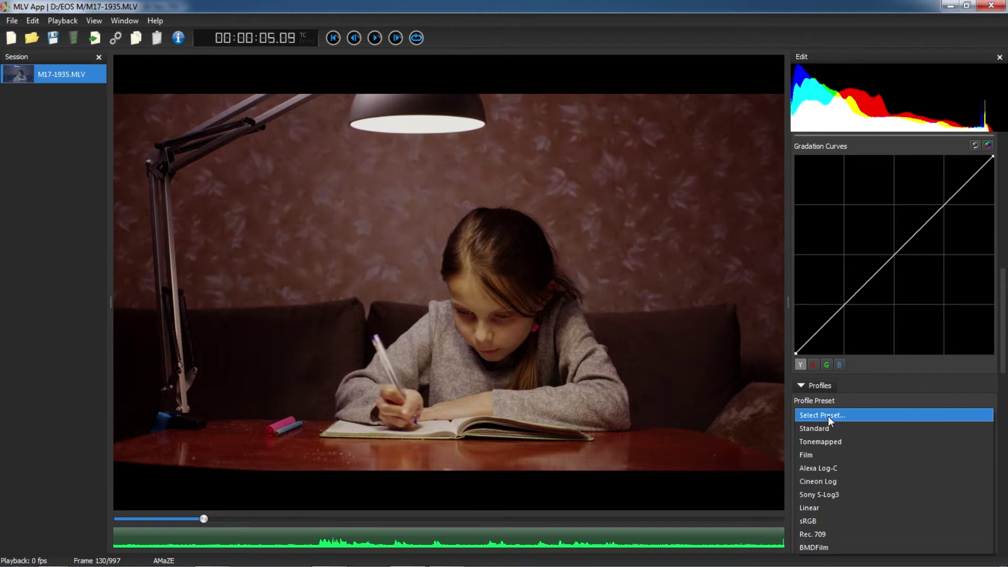
pyautogui.click(823, 465)
pyautogui.click(828, 449)
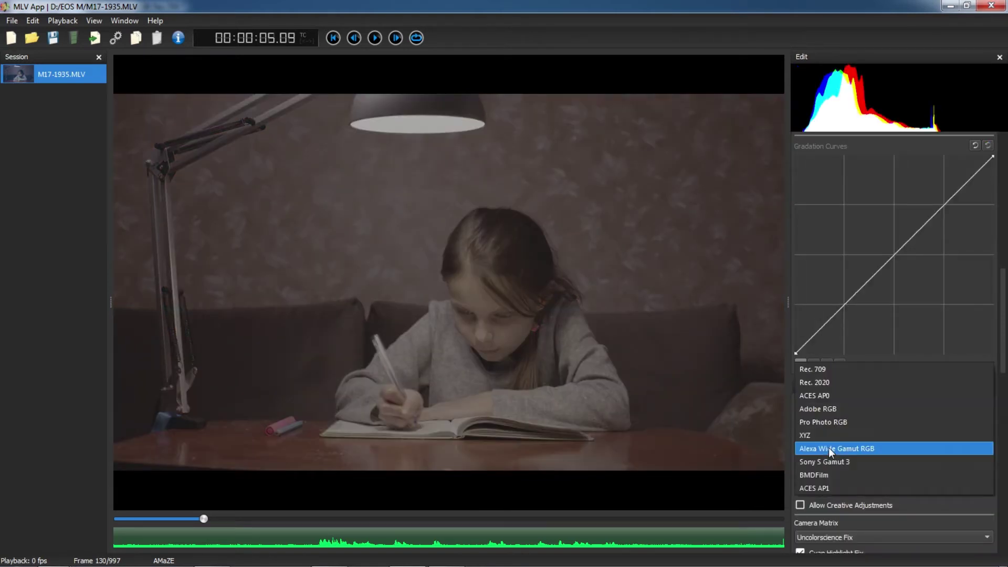
pyautogui.click(821, 369)
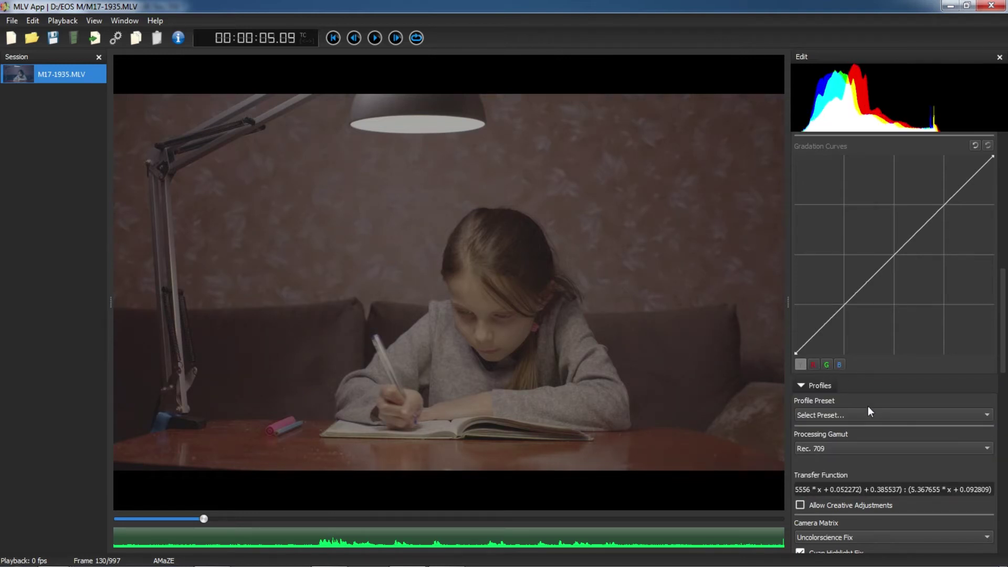
# In the export settings, choose the Apple ProRes 4444 codec with ffmpeg Kostya and Force AMaZE debayering
pyautogui.click(116, 37)
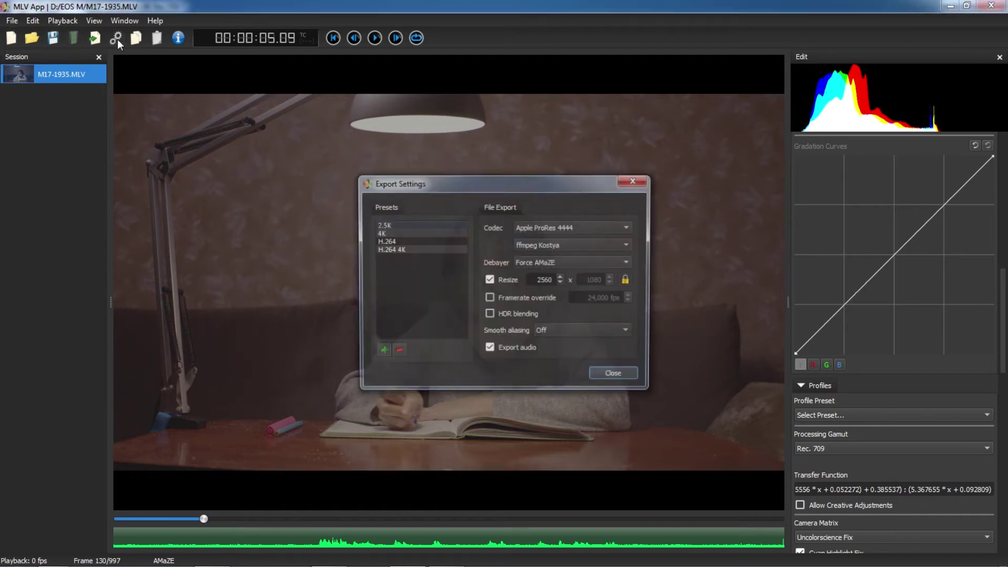
pyautogui.click(547, 227)
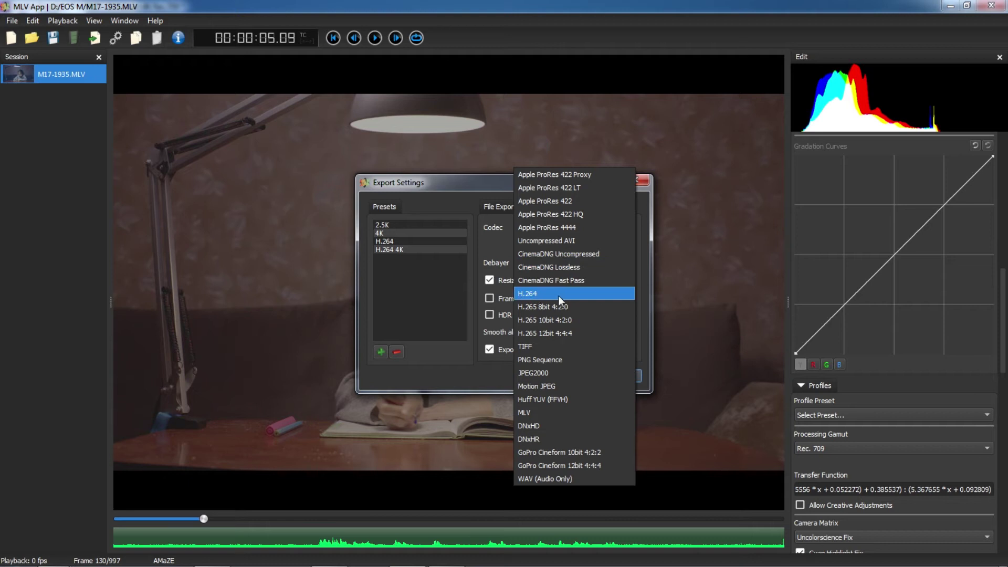
pyautogui.click(546, 229)
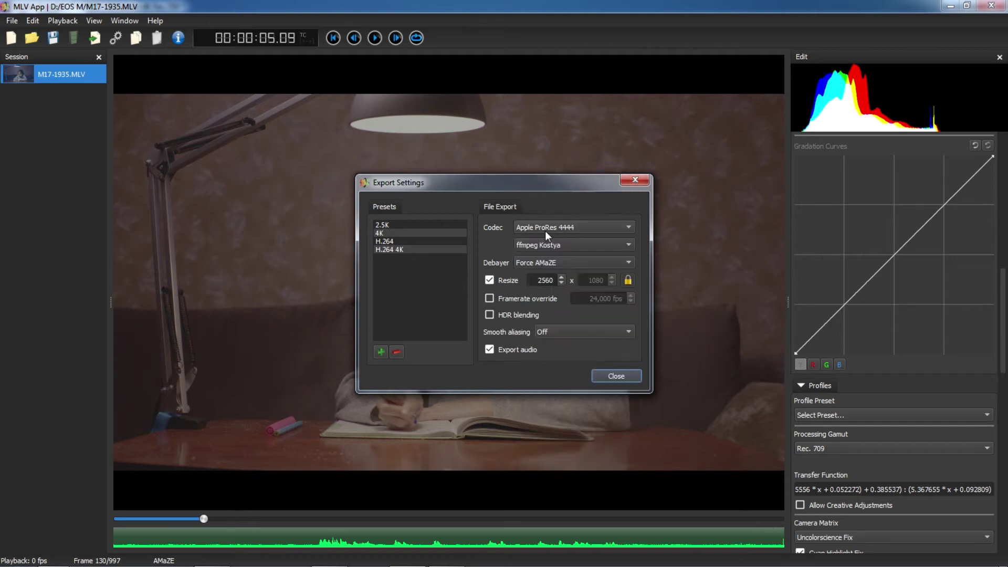
pyautogui.click(543, 245)
pyautogui.click(543, 247)
pyautogui.click(544, 263)
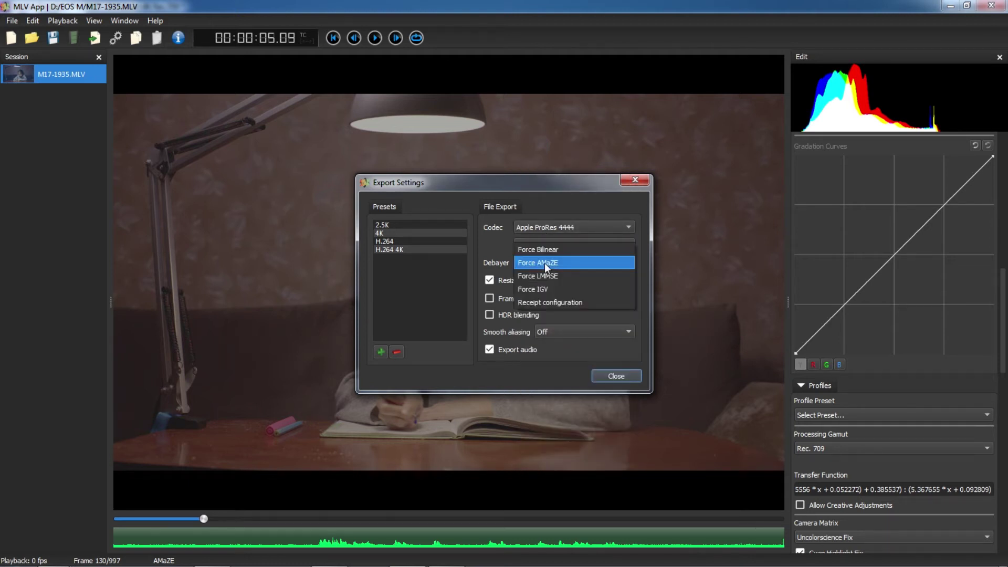
pyautogui.click(546, 263)
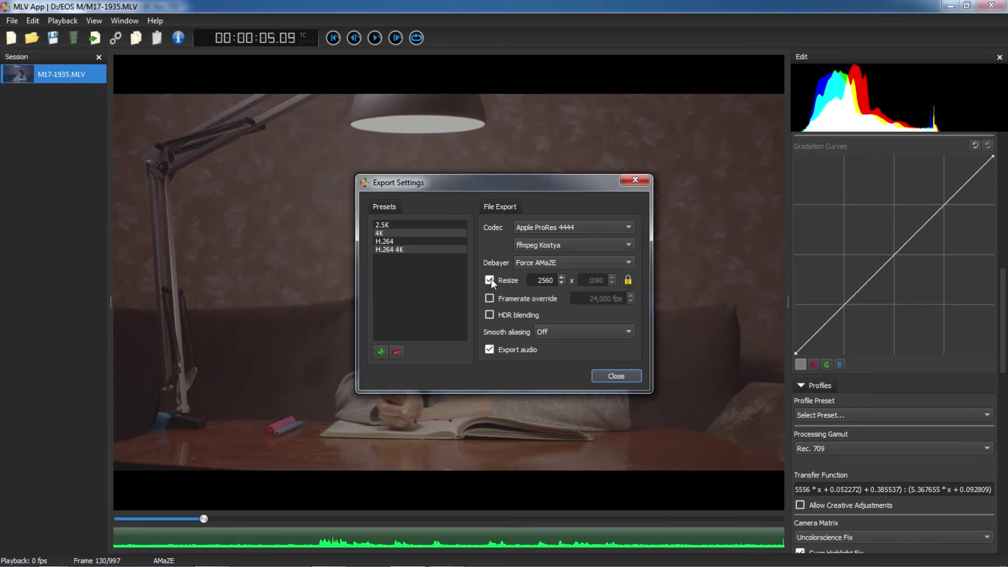
# Try toggling the resize lock and overriding the export framerate with 23 fps, restoring both settings
pyautogui.click(626, 279)
pyautogui.click(629, 280)
pyautogui.click(489, 298)
pyautogui.click(631, 301)
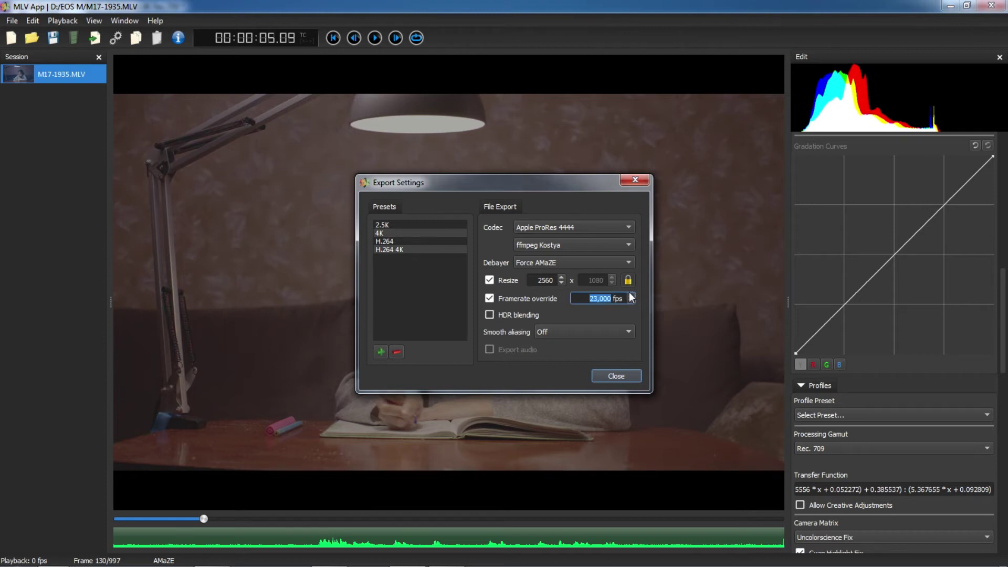
pyautogui.click(490, 298)
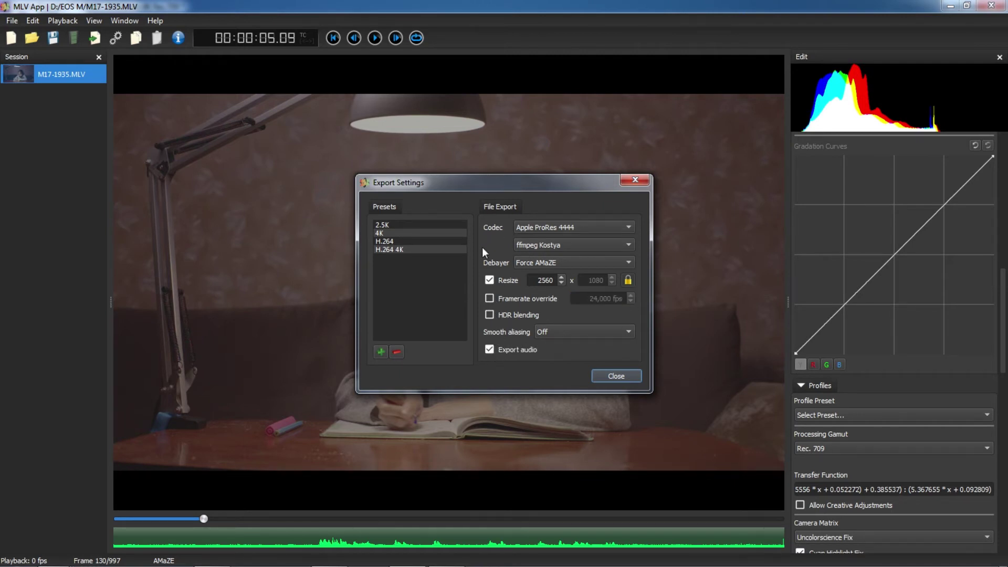
# Close the export settings, export the clip as a movie named M17-1935(1), and minimize the console window
pyautogui.click(609, 376)
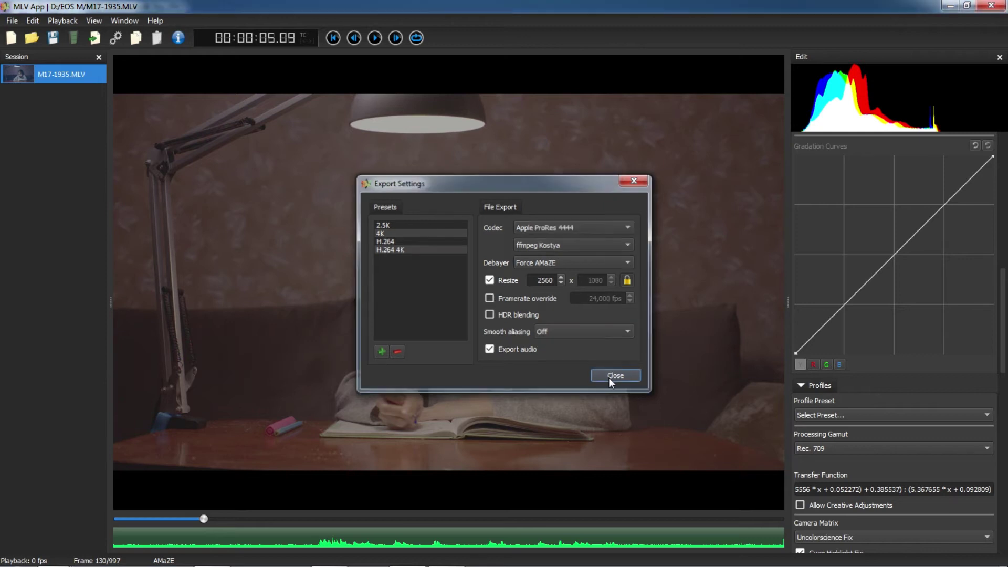
pyautogui.click(94, 38)
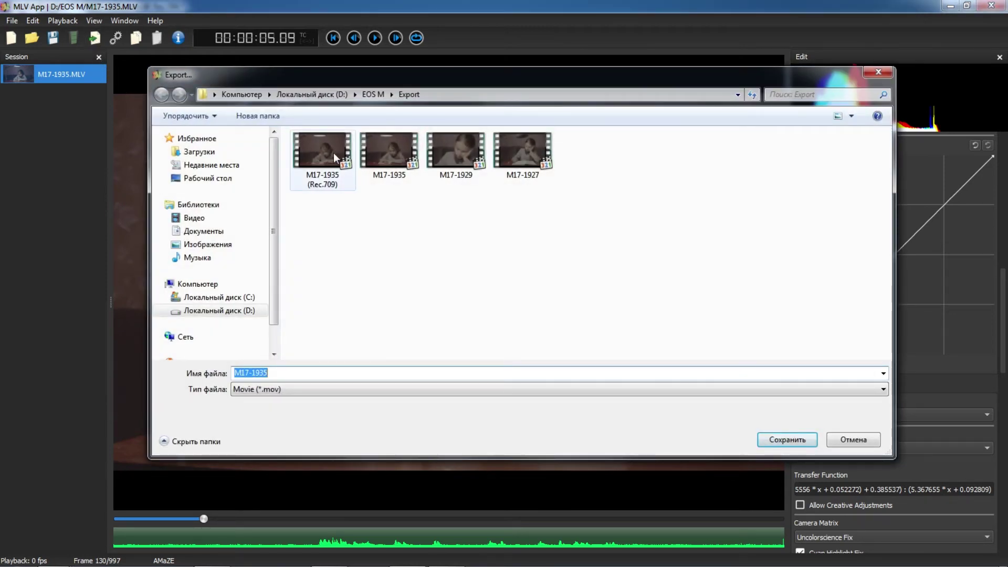
pyautogui.click(288, 370)
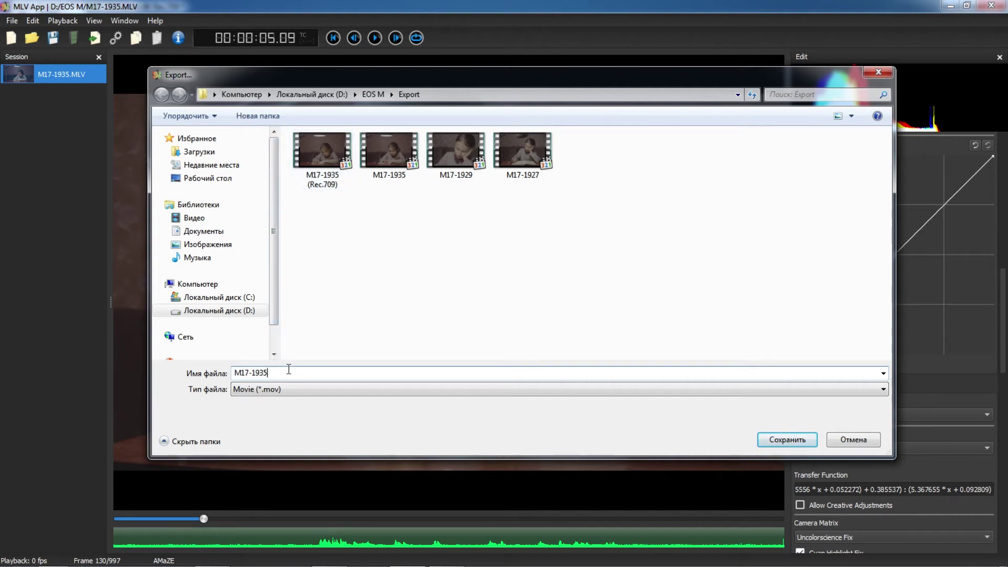
pyautogui.write('()')
pyautogui.write('1')
pyautogui.click(801, 441)
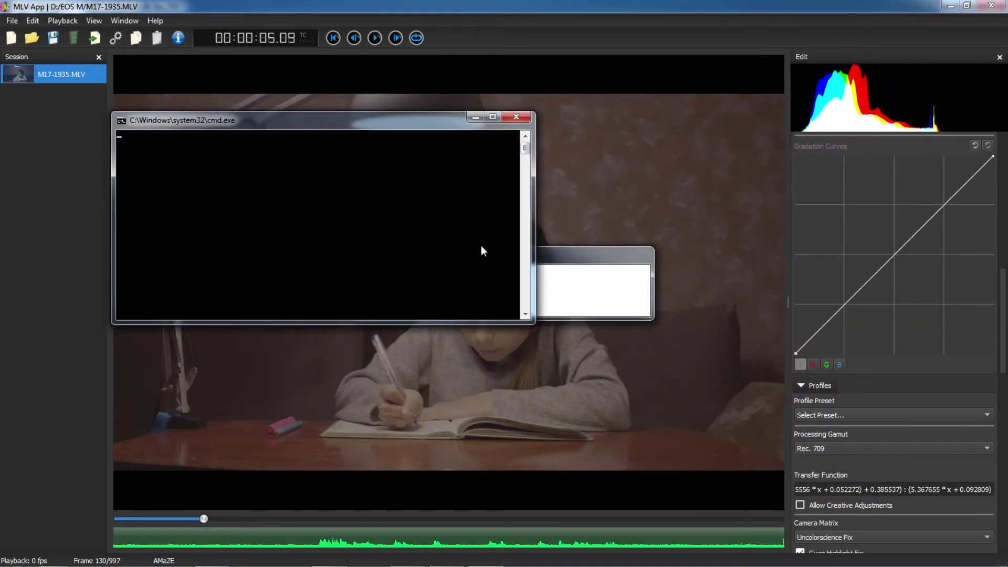
pyautogui.click(475, 118)
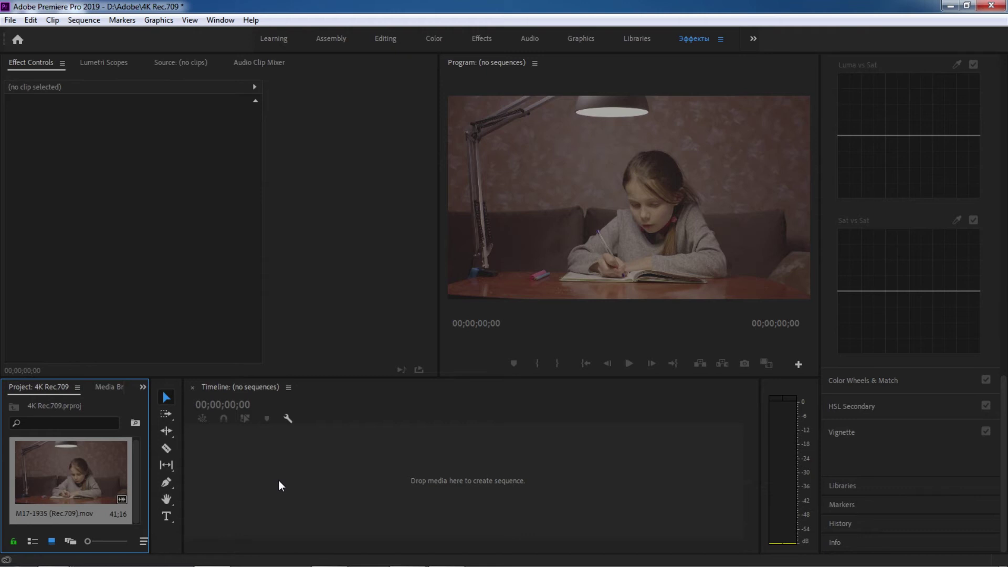
# In Adobe Premiere Pro, place M17-1935 (Rec.709).mov in a new sequence and split it at 00;00;19;05
pyautogui.click(394, 417)
pyautogui.click(167, 450)
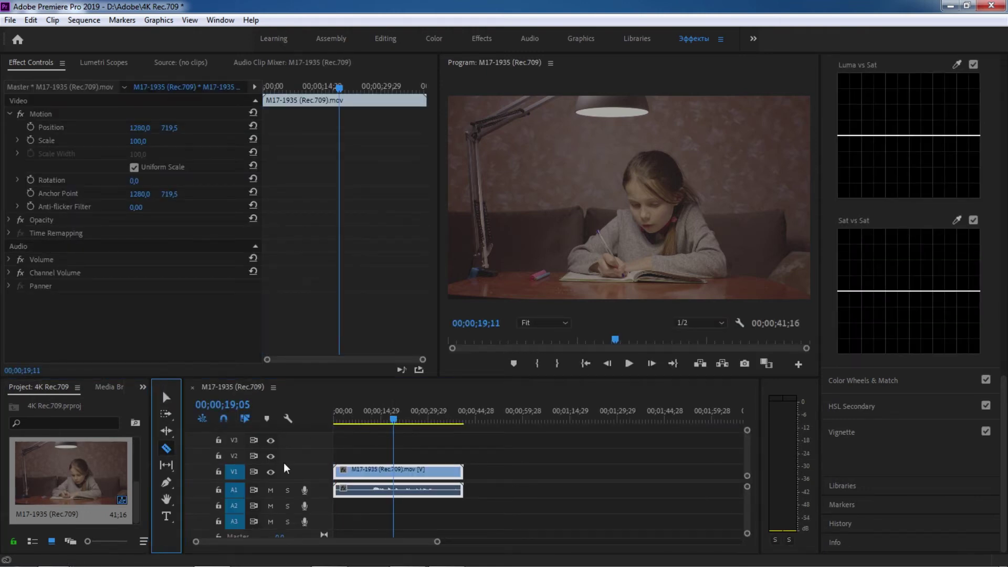
pyautogui.click(400, 475)
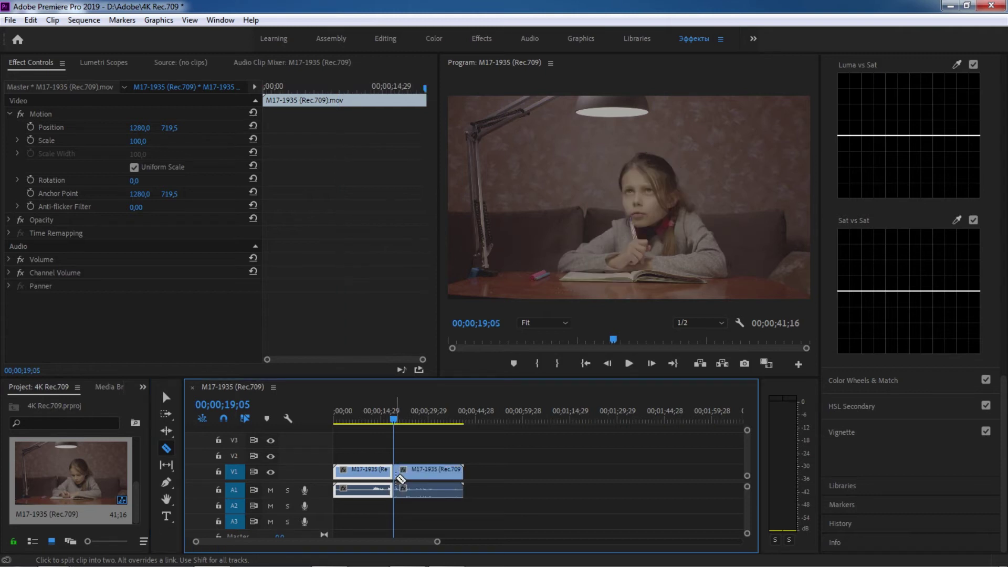
pyautogui.moveTo(394, 420); pyautogui.dragTo(372, 422)
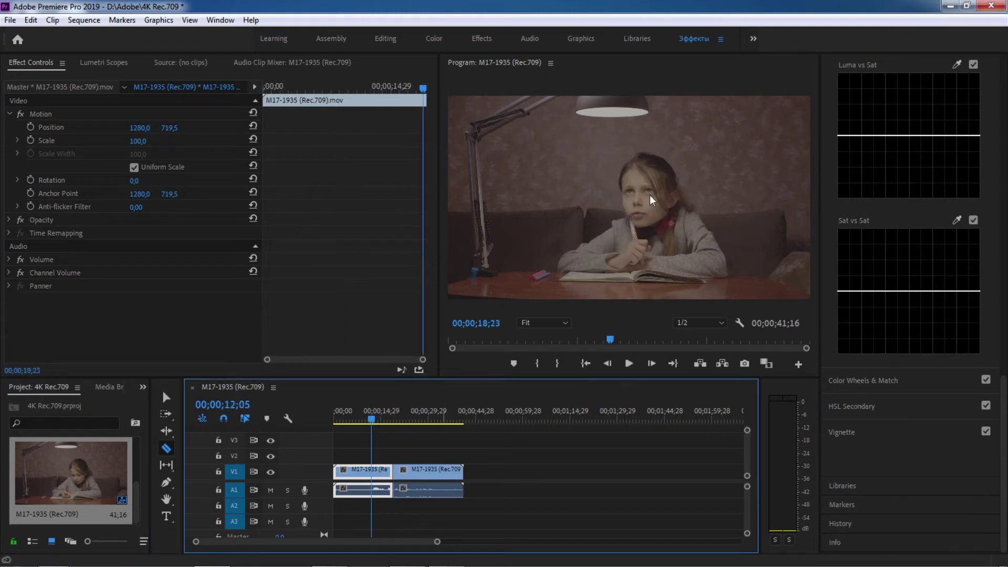
# Switch to the Effects workspace and apply the creative look Fuji REALA 500D Kodak 2393 to the first clip segment
pyautogui.click(484, 45)
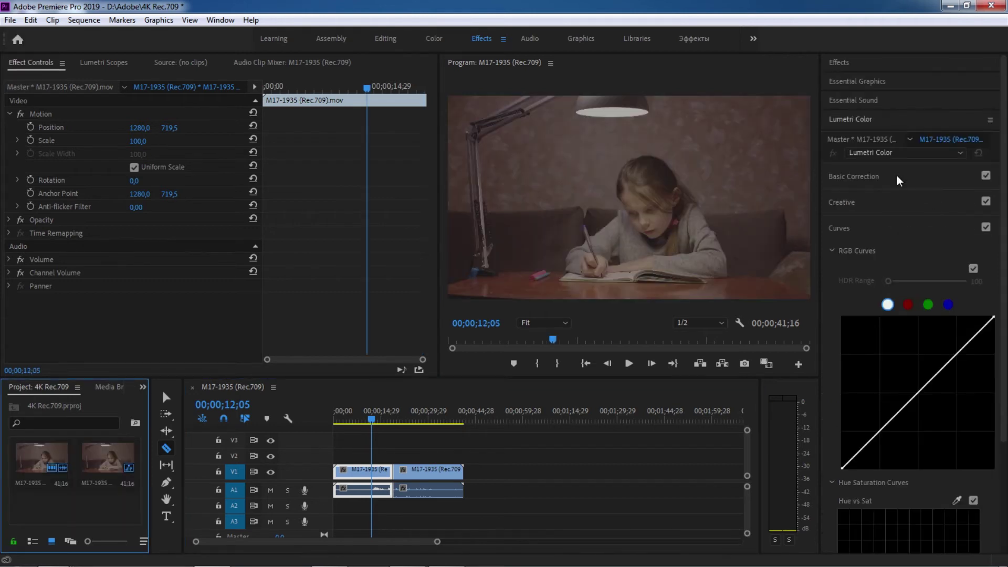
pyautogui.click(892, 210)
pyautogui.click(892, 210)
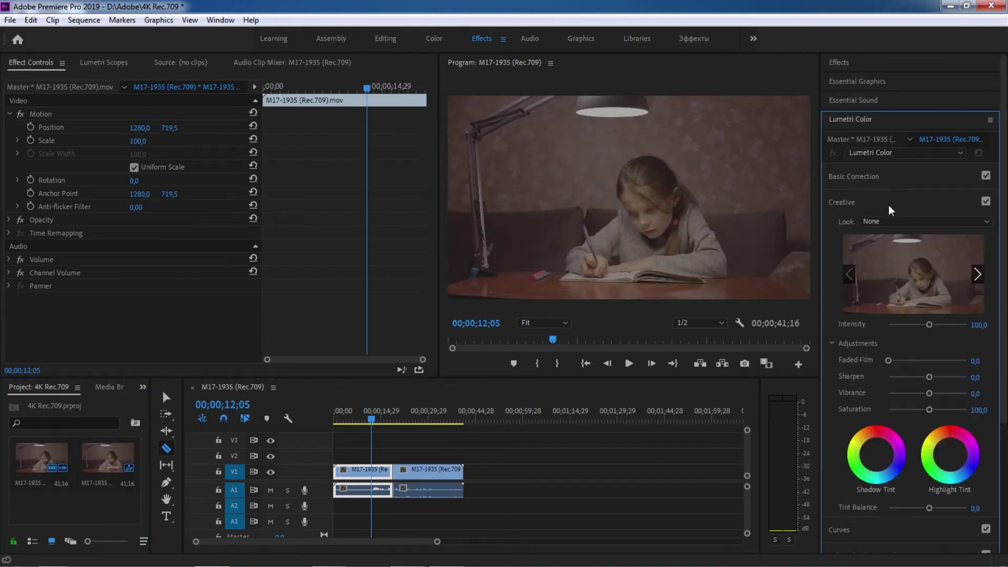
pyautogui.click(968, 225)
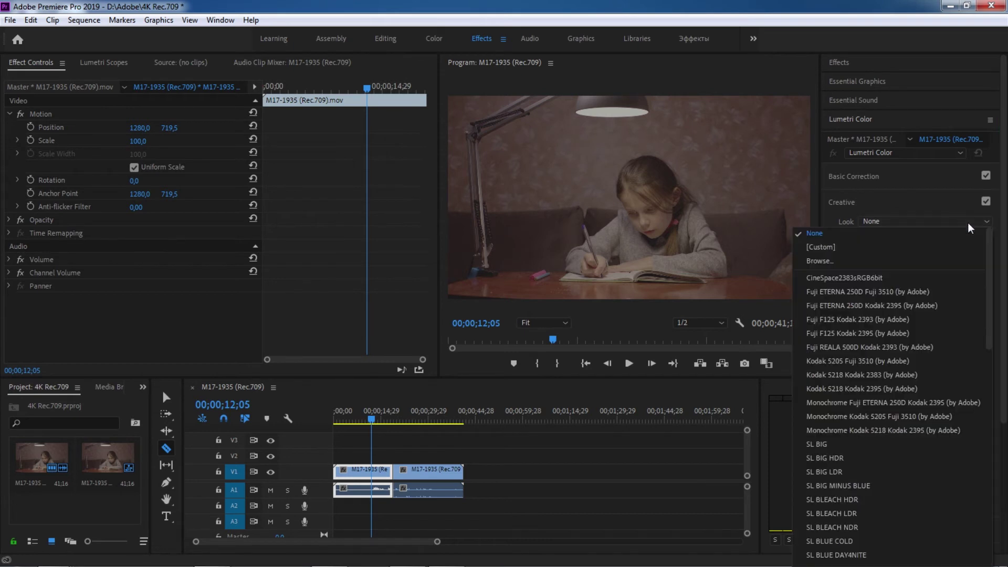
pyautogui.click(842, 349)
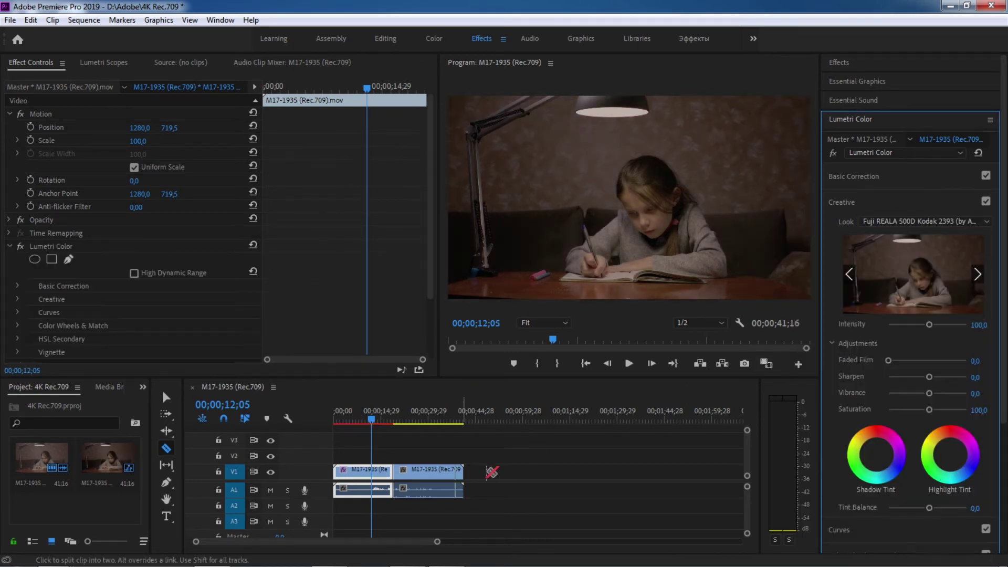
# On the second clip segment, shape the Lumetri RGB master curve into an S-curve with raised highlights and lowered shadows
pyautogui.click(437, 419)
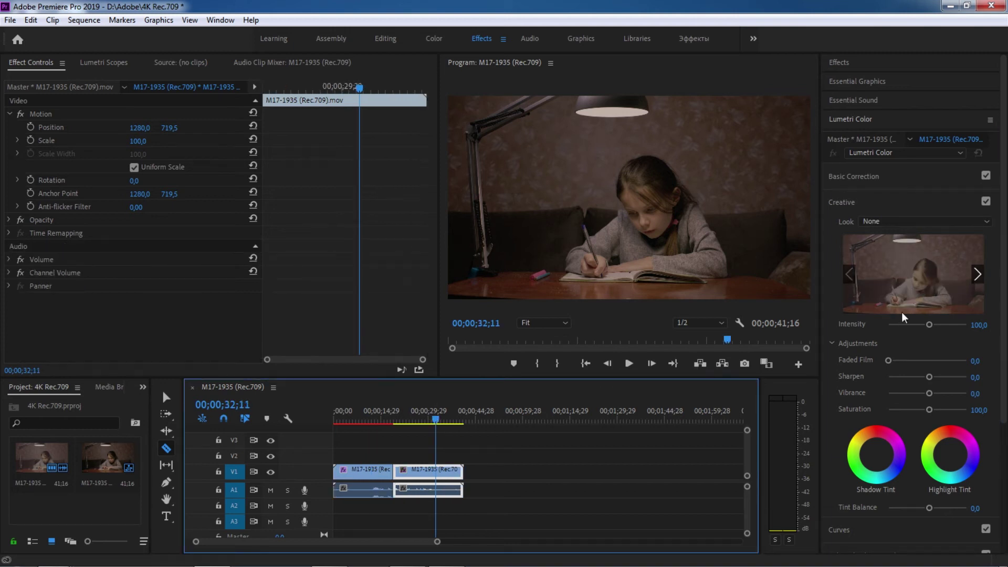
pyautogui.click(955, 205)
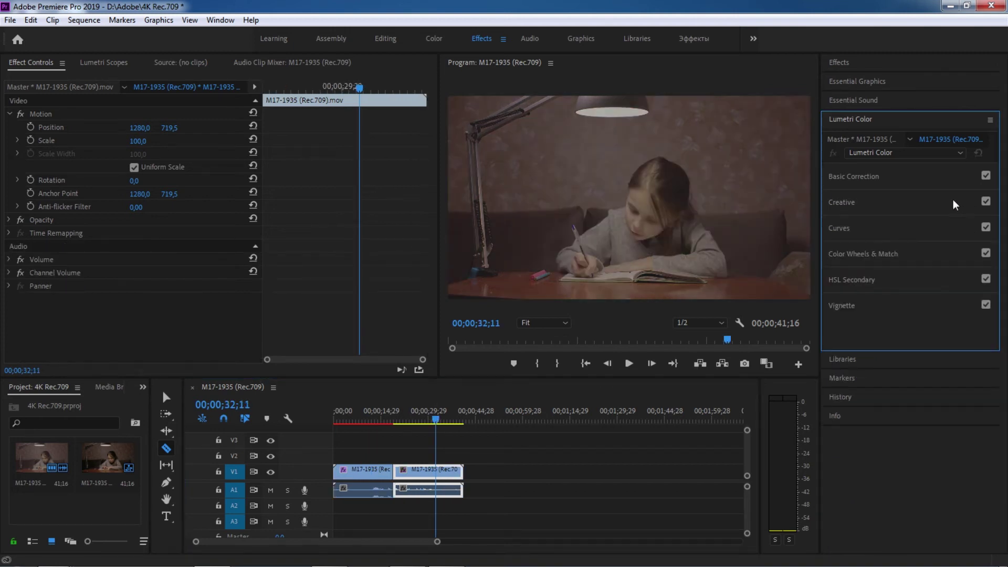
pyautogui.click(913, 228)
pyautogui.moveTo(957, 355); pyautogui.dragTo(950, 346)
pyautogui.moveTo(889, 418); pyautogui.dragTo(890, 440)
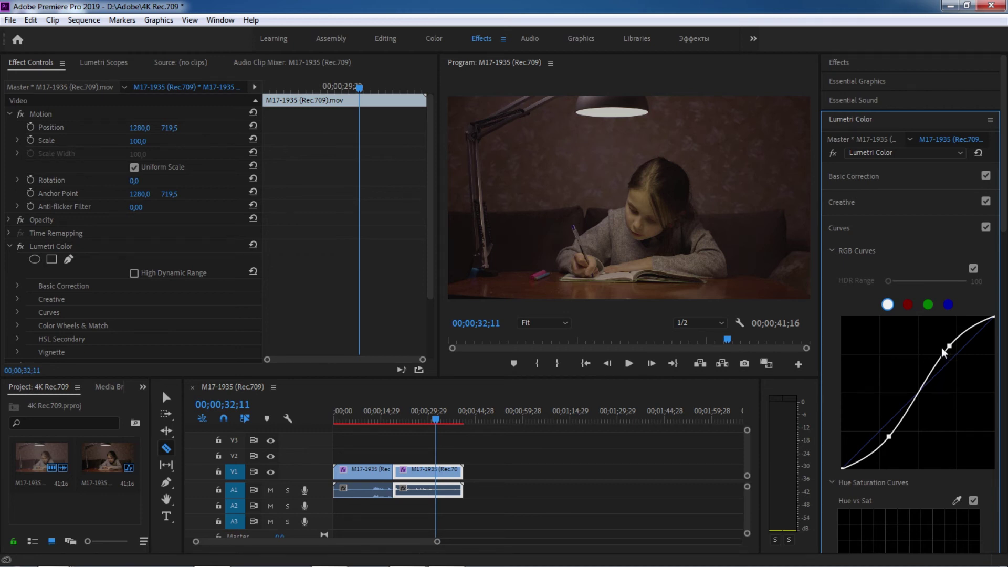
pyautogui.moveTo(949, 346); pyautogui.dragTo(947, 345)
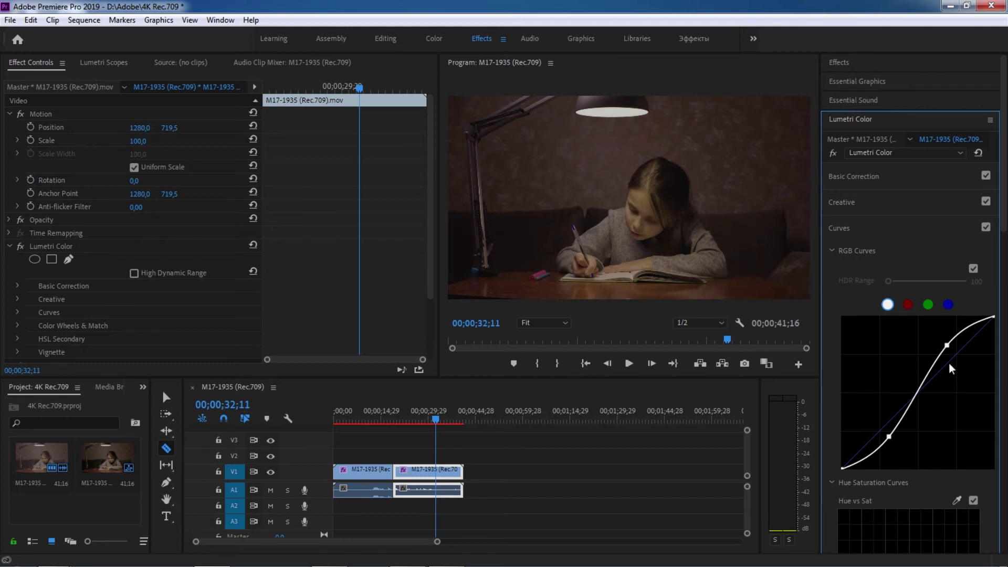
pyautogui.moveTo(947, 346); pyautogui.dragTo(949, 347)
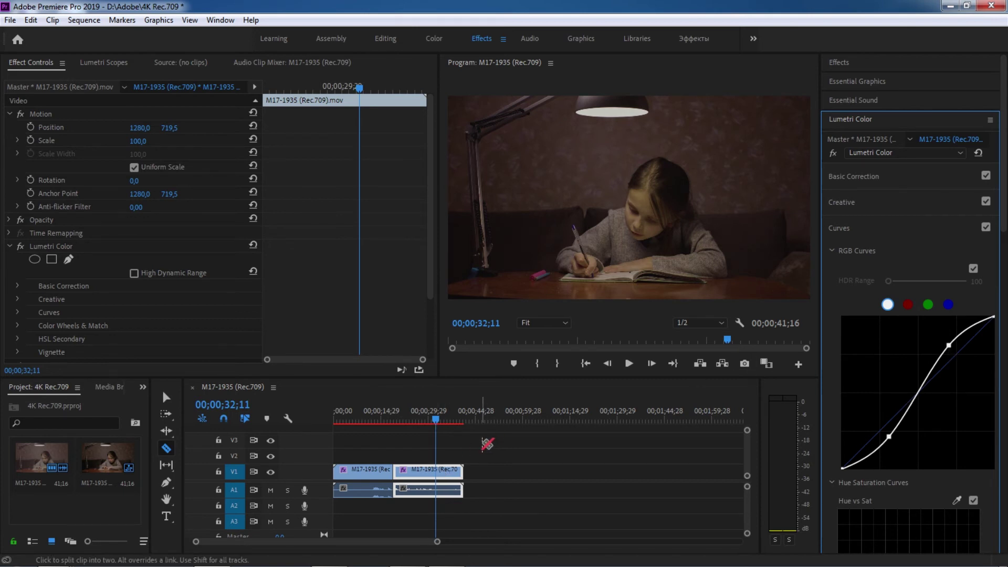
# Return to the Selection tool and render the sequence from In to Out
pyautogui.click(167, 397)
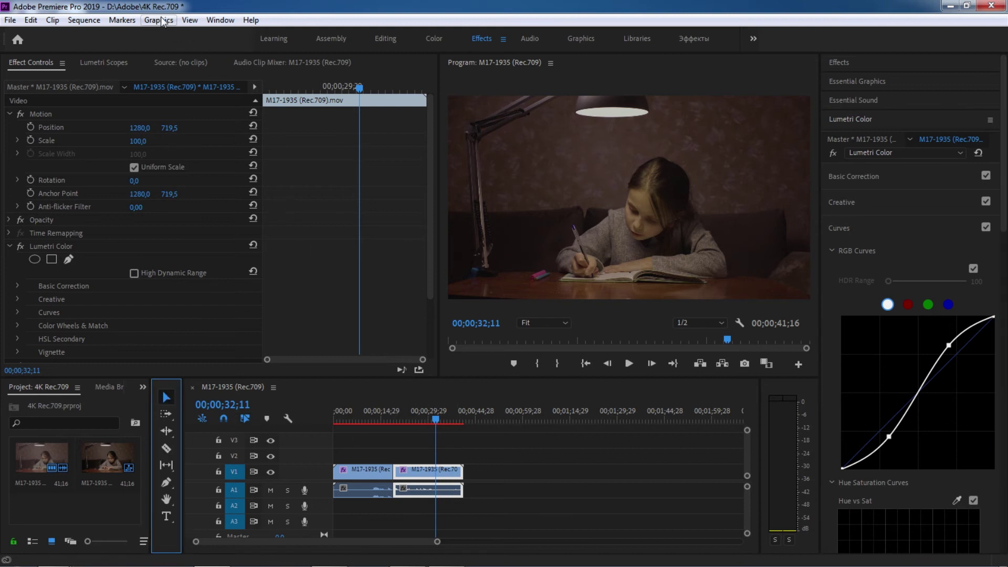
pyautogui.click(88, 21)
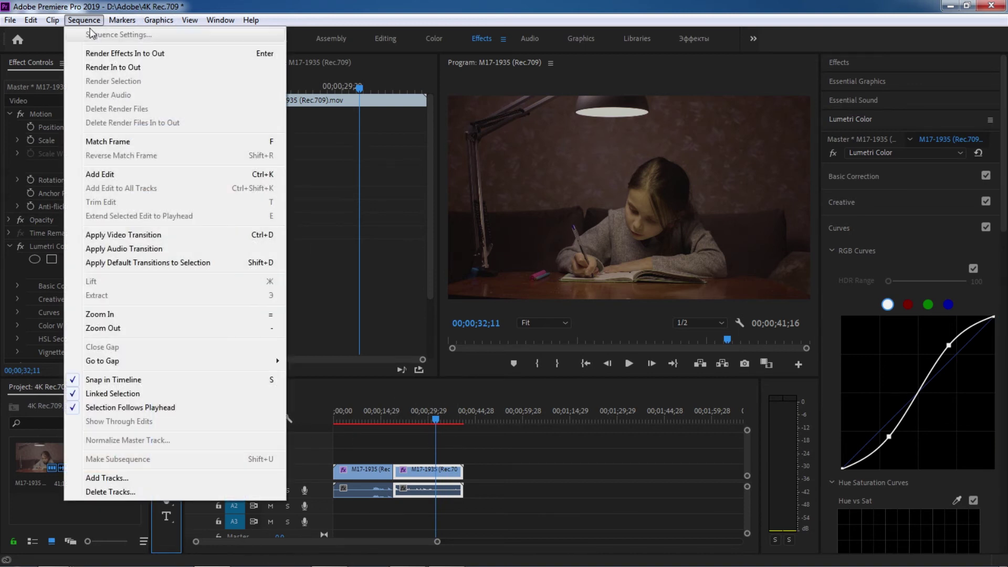
pyautogui.click(111, 67)
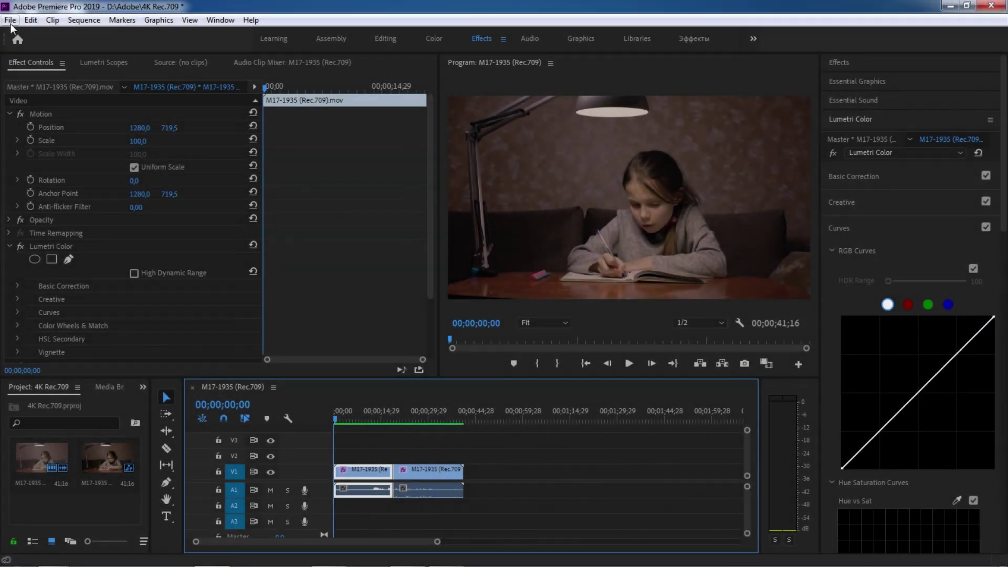
# Start a media export of the sequence in H.264 format with the Match Source - High bitrate preset
pyautogui.click(10, 22)
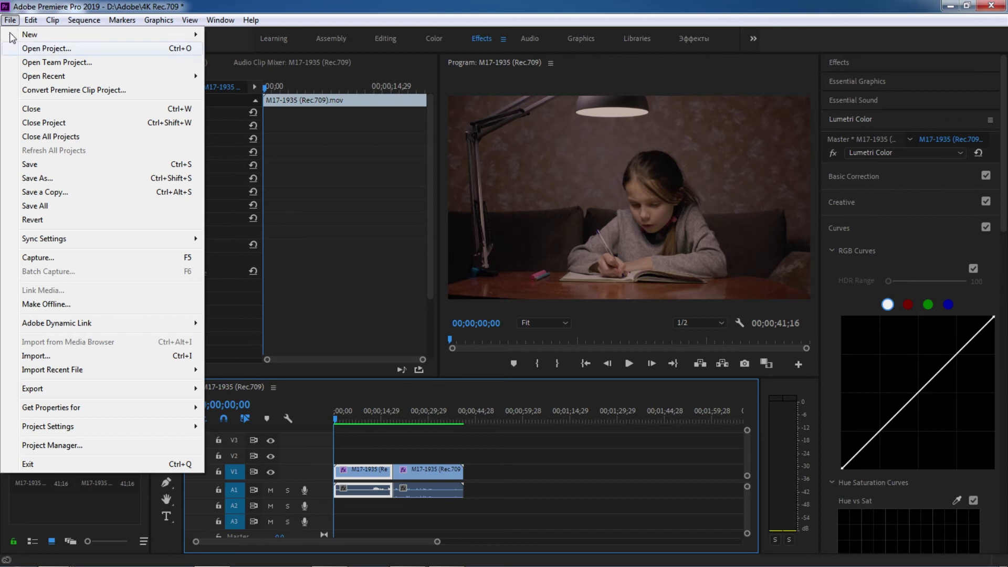
pyautogui.moveTo(190, 388)
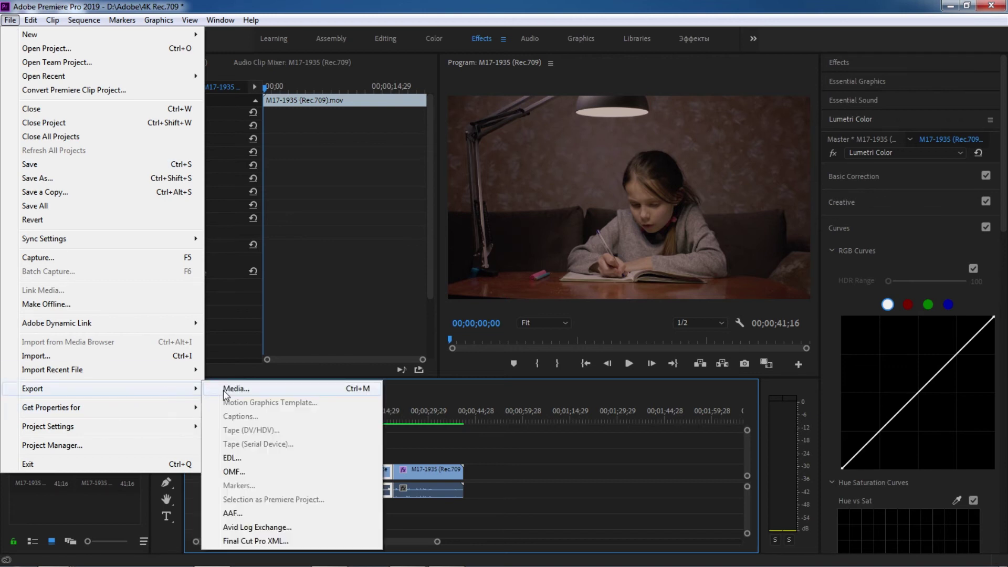
pyautogui.click(225, 390)
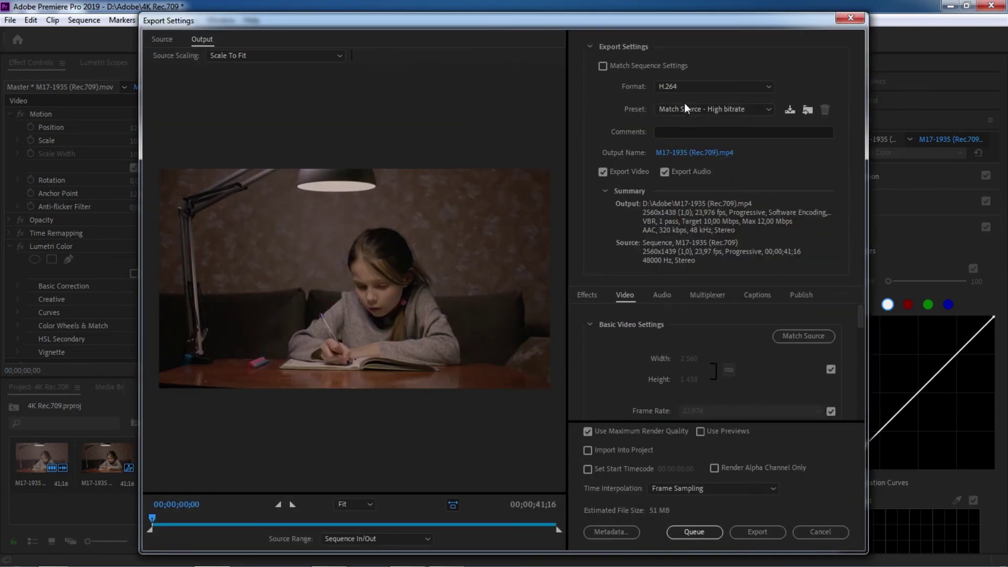
pyautogui.click(706, 109)
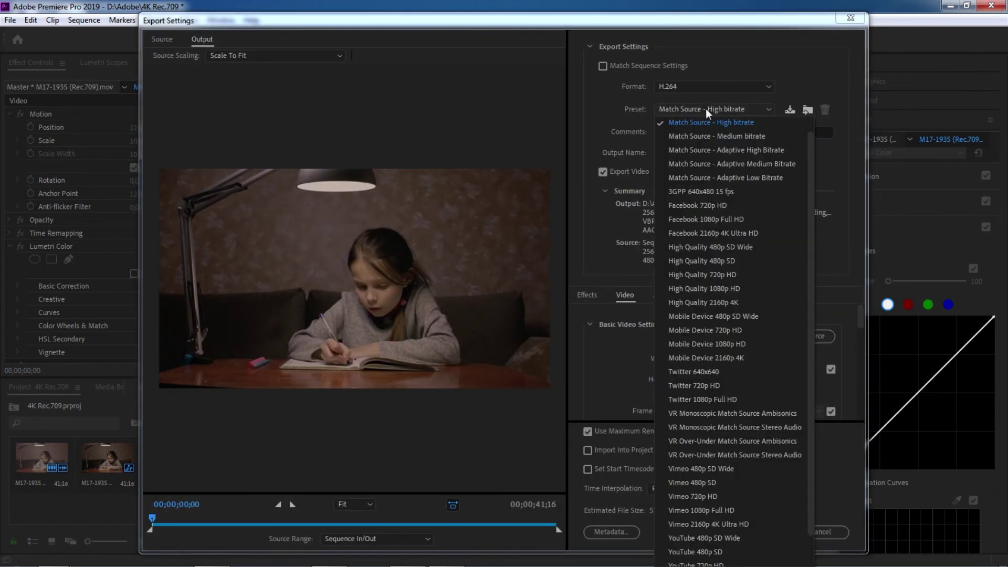
pyautogui.click(723, 121)
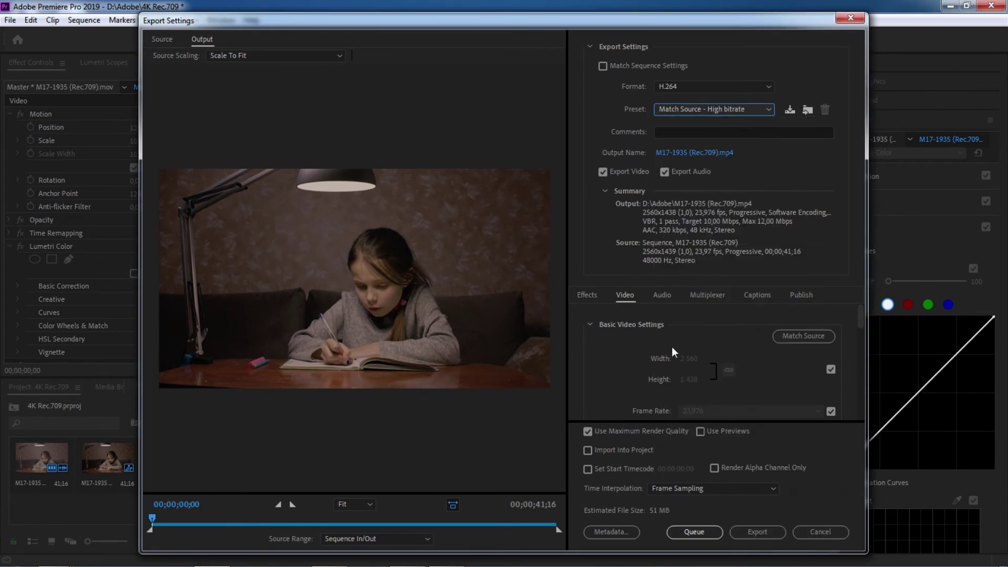
# Stop matching the source frame size, set the export width to 1920, and unlink width from height
pyautogui.click(832, 369)
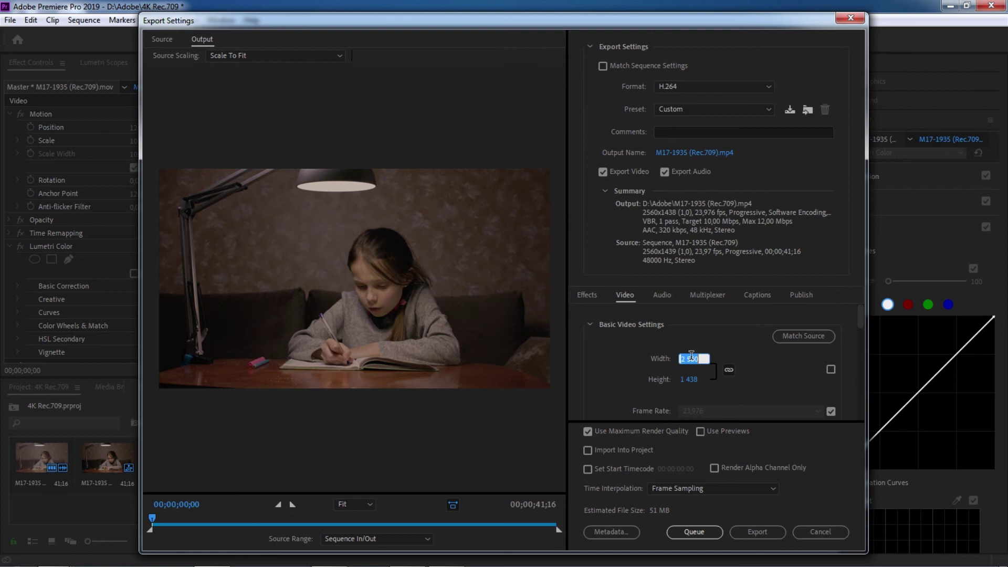
pyautogui.write('1920')
pyautogui.click(691, 385)
pyautogui.click(729, 370)
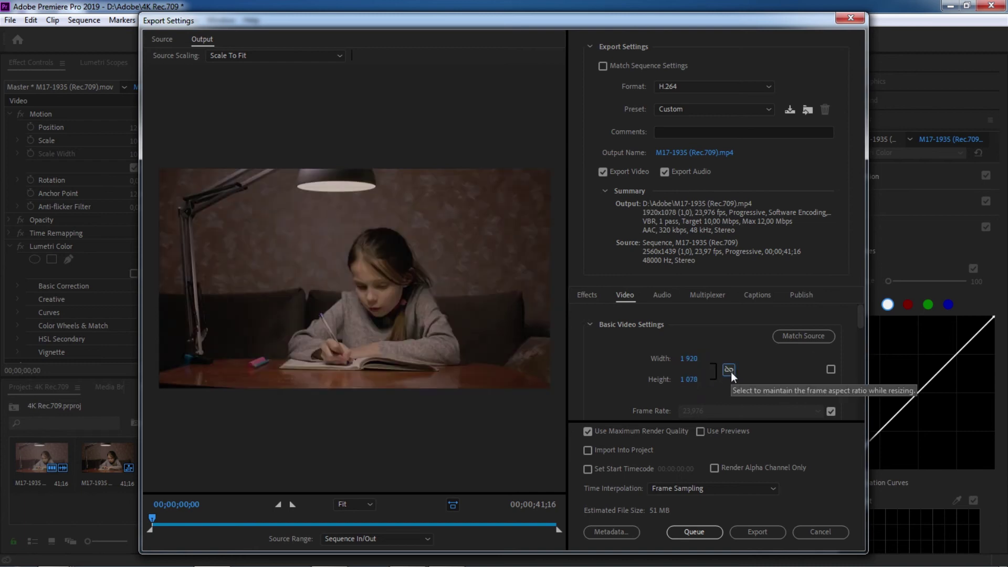
# Set the export height to 816 and change the source scaling to Scale To Fill
pyautogui.click(695, 379)
pyautogui.write('816')
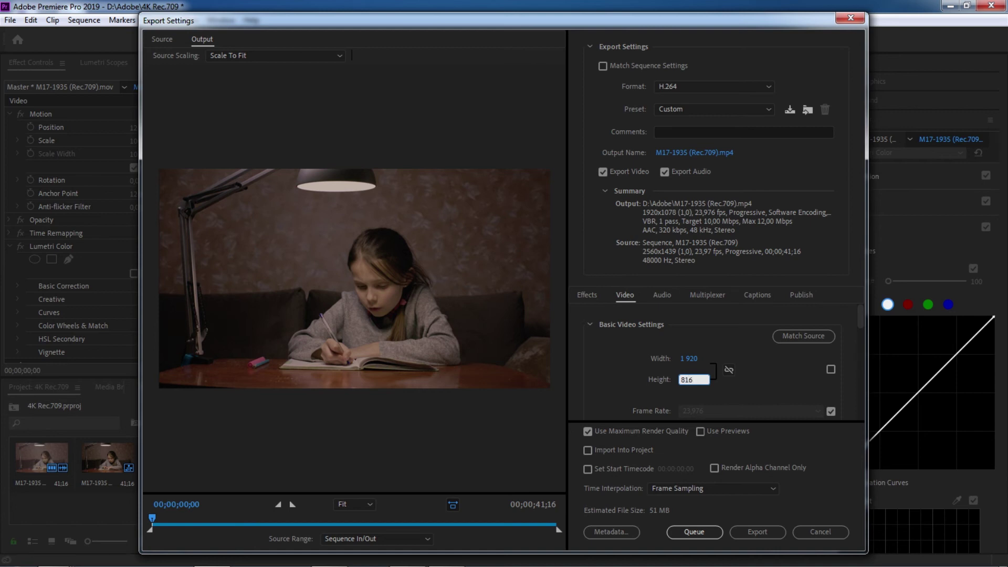
pyautogui.press('Return')
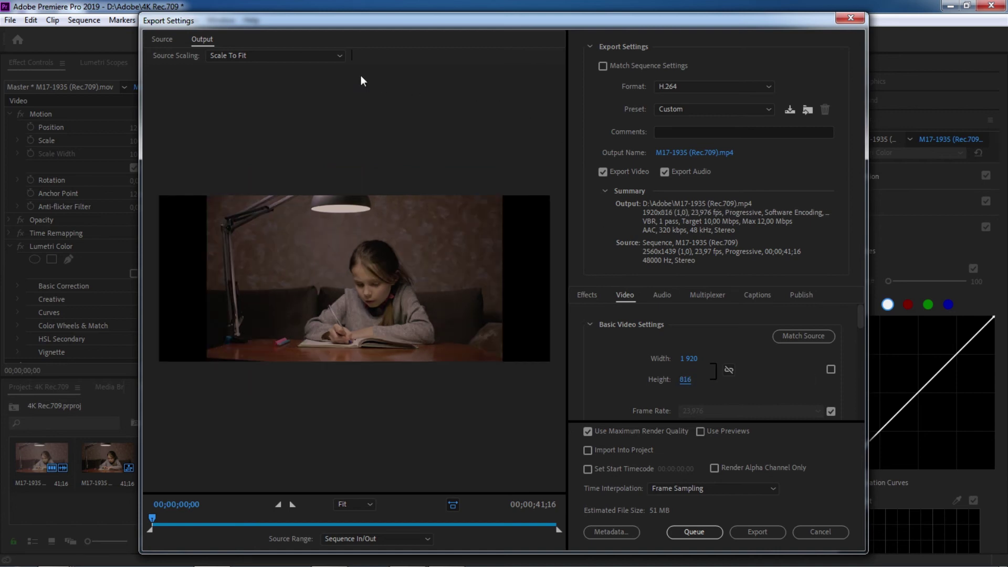
pyautogui.click(320, 54)
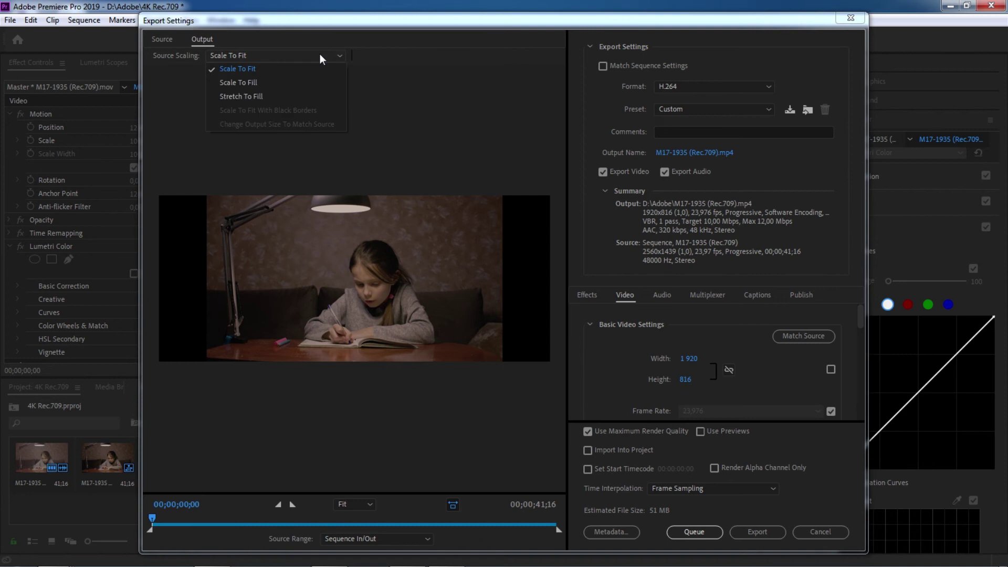
pyautogui.click(313, 82)
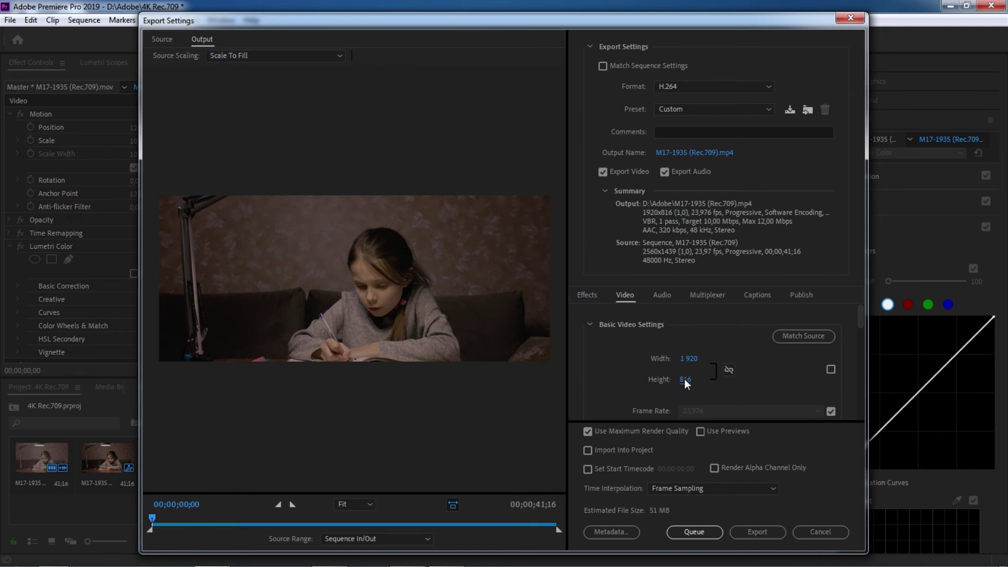
# Set the export frame size to 1920 by 1080
pyautogui.write('192')
pyautogui.write('0')
pyautogui.write('080')
pyautogui.click(698, 390)
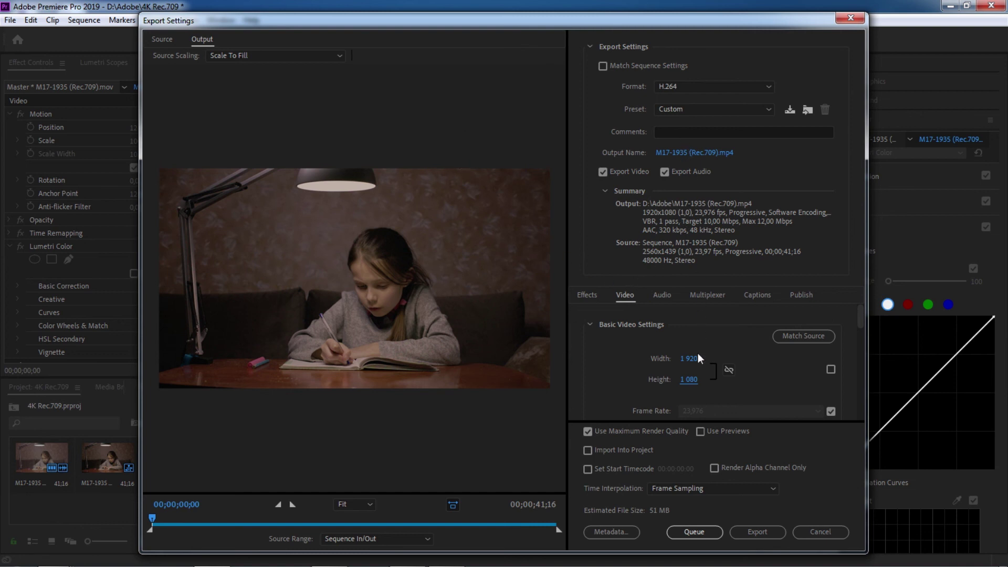
# Set the export's target bitrate to 40 Mbps and maximum bitrate to 50 Mbps
pyautogui.scroll(-5, 756, 382)
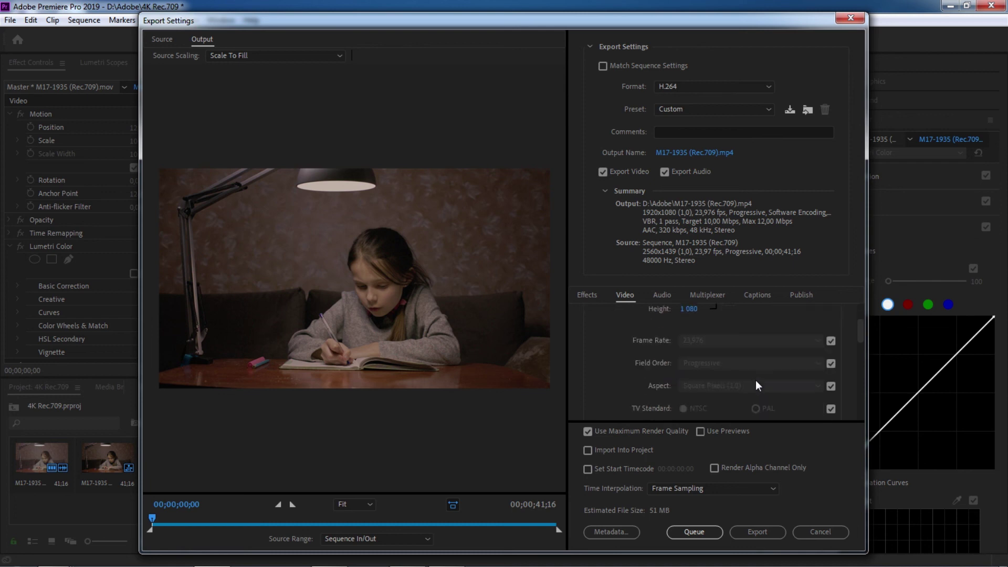
pyautogui.scroll(-5, 755, 381)
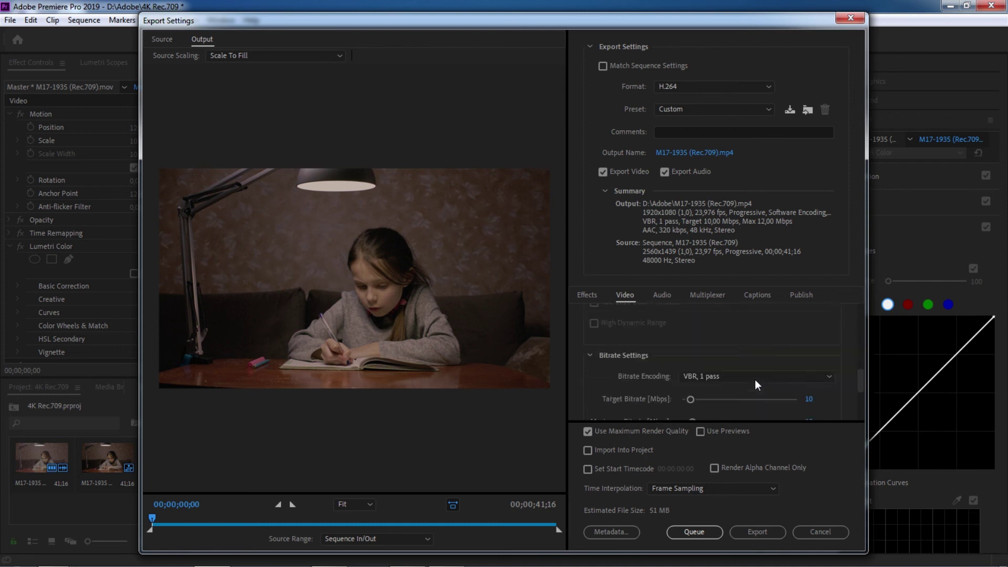
pyautogui.click(809, 328)
pyautogui.write('40')
pyautogui.click(812, 351)
pyautogui.write('50')
pyautogui.press('Return')
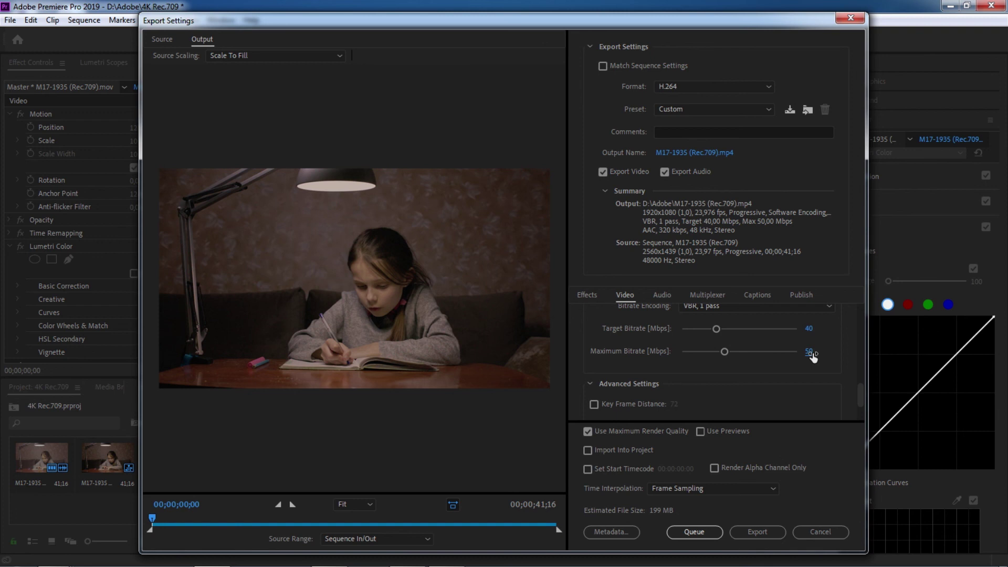
pyautogui.scroll(-2, 757, 376)
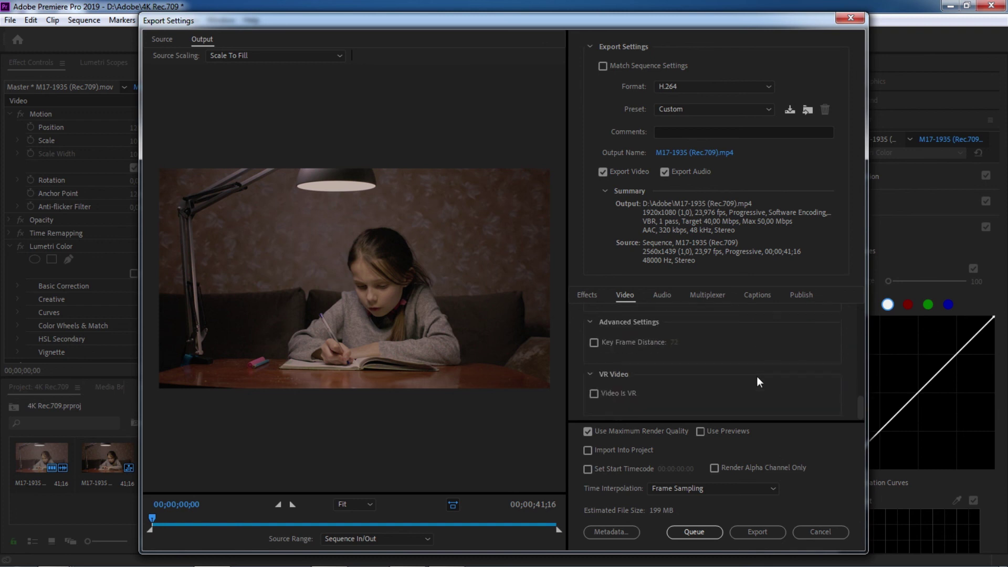